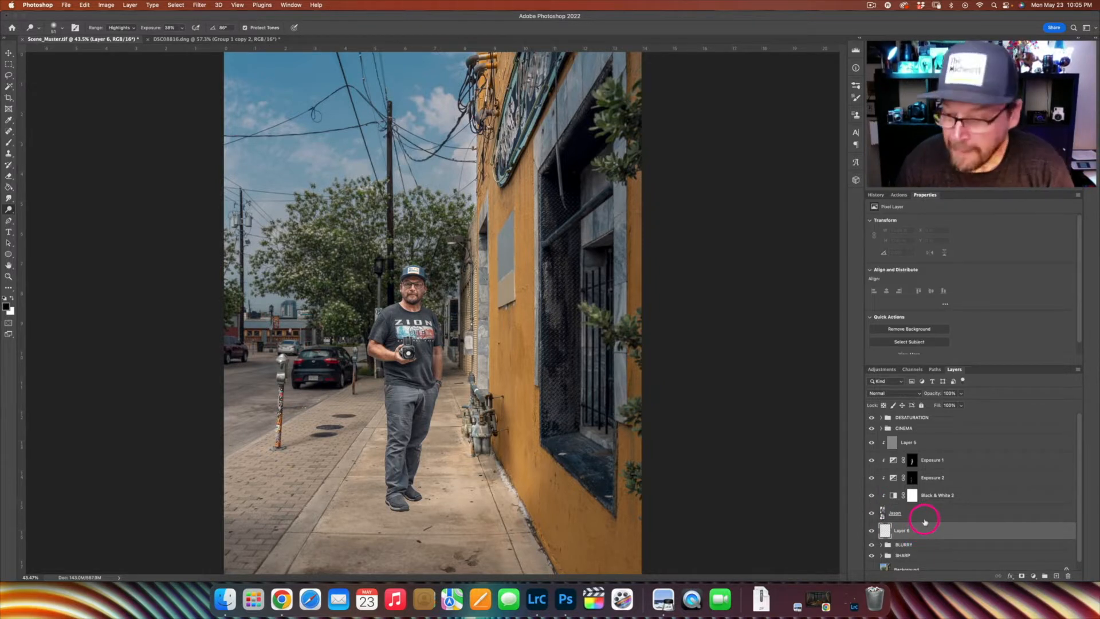
# Paint a soft black shadow at 100% brush opacity from the man's feet across the sidewalk and partway up the yellow wall
pyautogui.press('b')
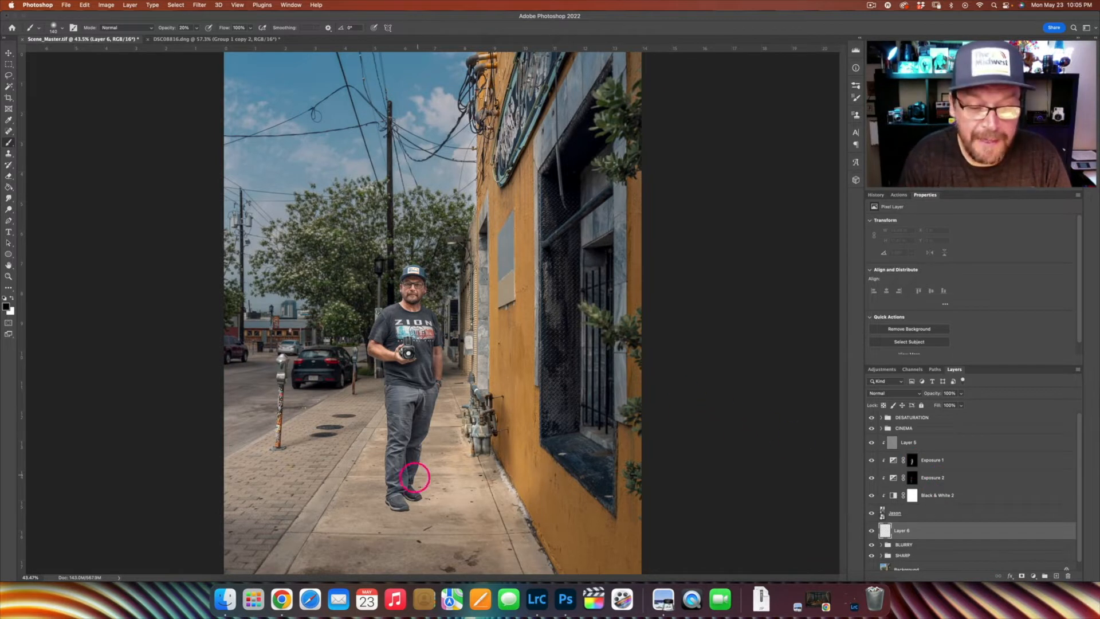
pyautogui.moveTo(413, 483)
pyautogui.keyDown('ctrl'); pyautogui.keyDown('alt'); pyautogui.mouseDown()
pyautogui.moveTo(423, 483)
pyautogui.moveTo(399, 492)
pyautogui.mouseUp(); pyautogui.keyUp('alt'); pyautogui.keyUp('ctrl')
pyautogui.press('v')
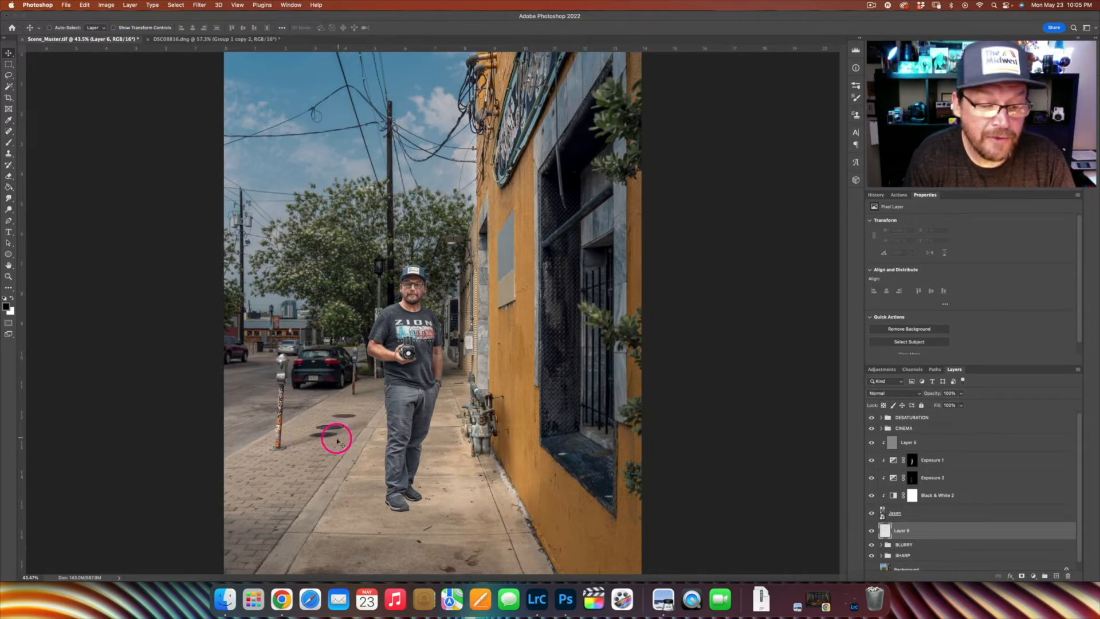
pyautogui.press('b')
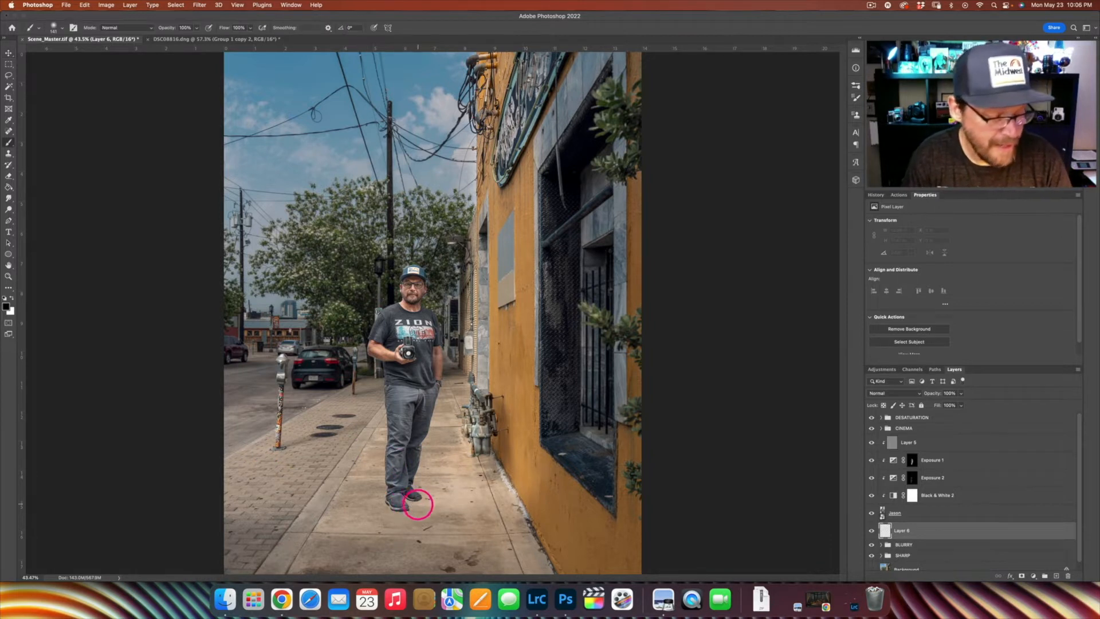
pyautogui.moveTo(432, 493); pyautogui.dragTo(438, 496)
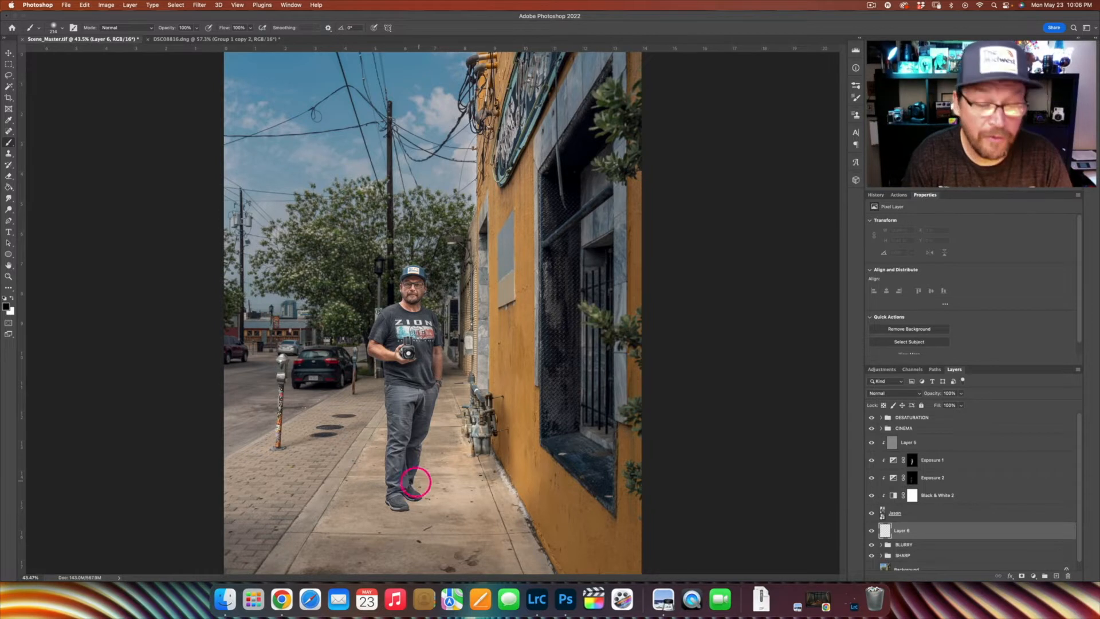
pyautogui.moveTo(407, 496); pyautogui.dragTo(400, 497)
pyautogui.click(402, 494)
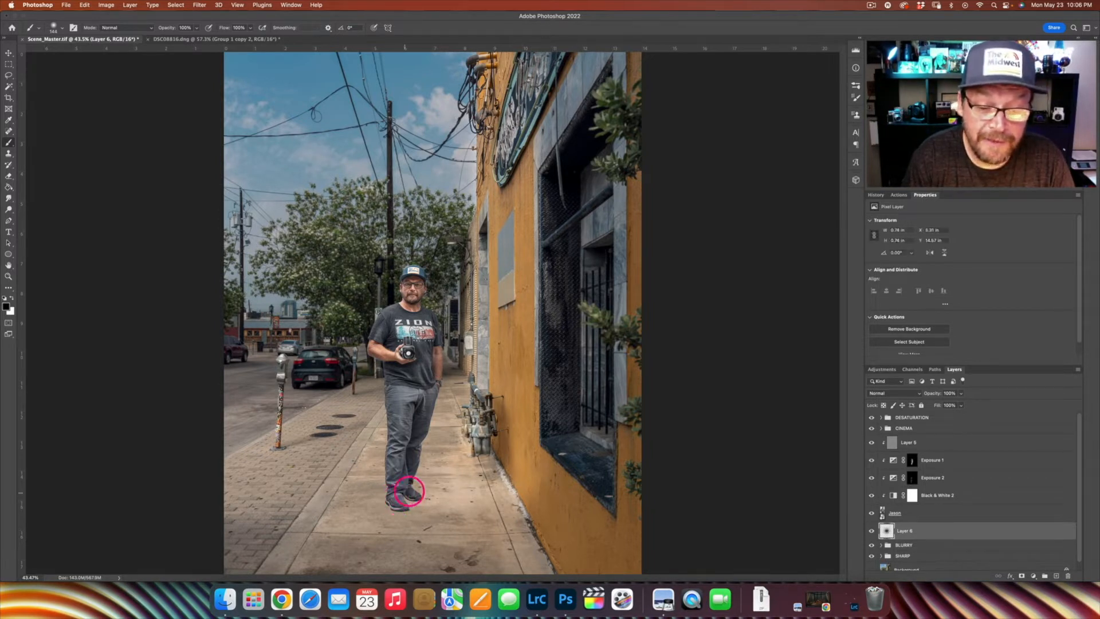
pyautogui.keyDown('shift'); pyautogui.click(477, 452); pyautogui.keyUp('shift')
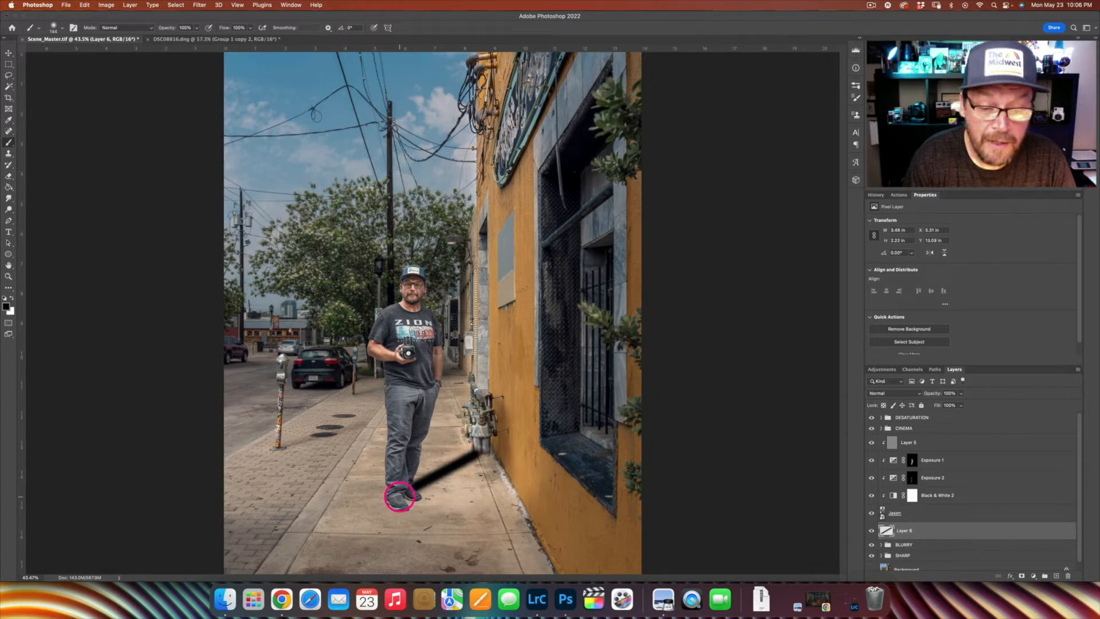
pyautogui.keyDown('shift'); pyautogui.click(484, 457); pyautogui.keyUp('shift')
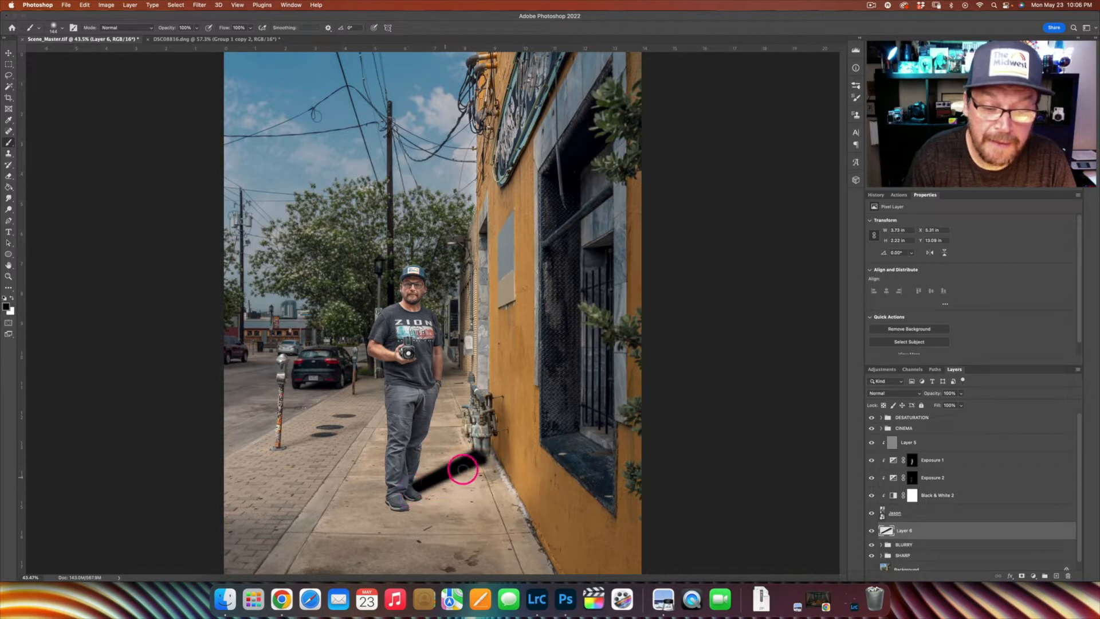
pyautogui.keyDown('shift'); pyautogui.click(487, 458); pyautogui.keyUp('shift')
pyautogui.moveTo(489, 456)
pyautogui.mouseDown()
pyautogui.moveTo(472, 446)
pyautogui.moveTo(493, 355)
pyautogui.moveTo(500, 369)
pyautogui.moveTo(495, 342)
pyautogui.moveTo(501, 429)
pyautogui.moveTo(491, 449)
pyautogui.moveTo(491, 388)
pyautogui.moveTo(493, 441)
pyautogui.moveTo(479, 457)
pyautogui.moveTo(476, 448)
pyautogui.mouseUp()
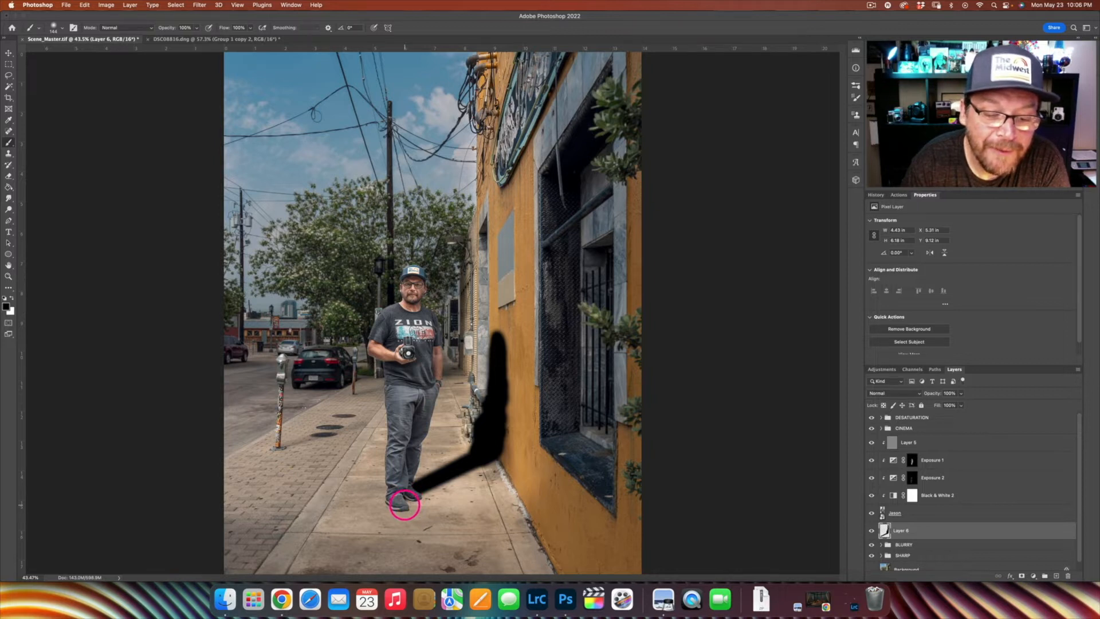
pyautogui.moveTo(405, 503); pyautogui.dragTo(418, 492)
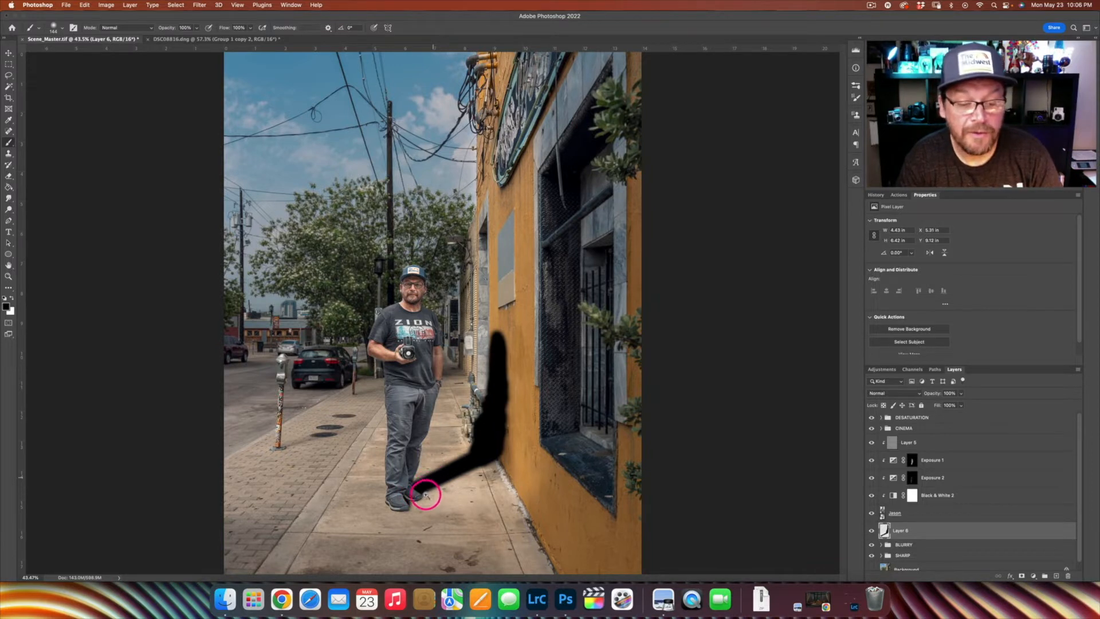
pyautogui.press('super+equal')
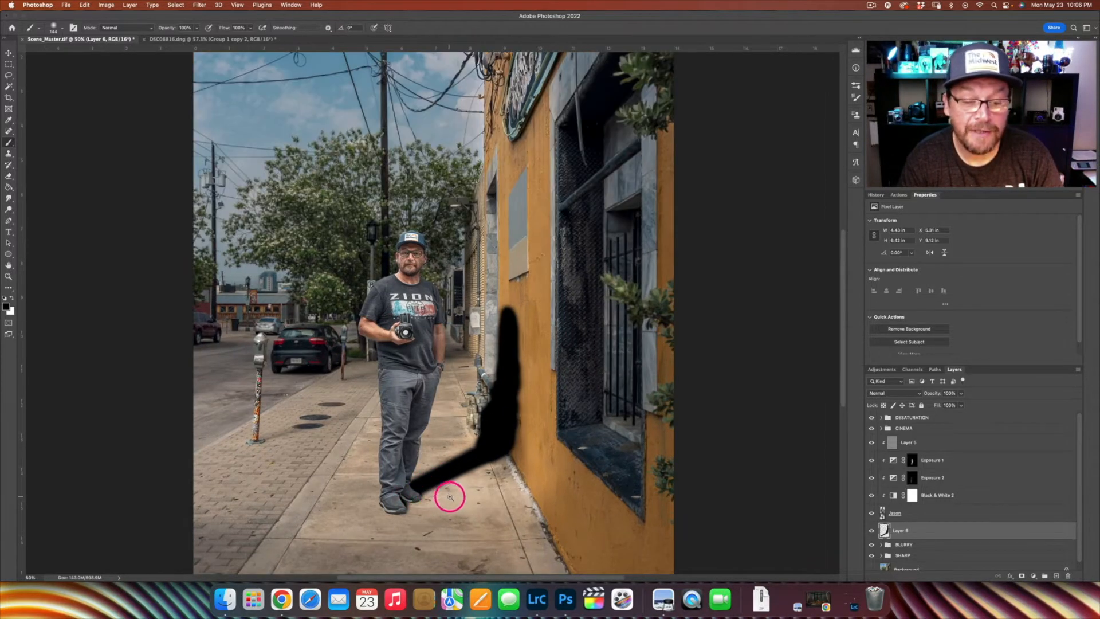
pyautogui.keyDown('super'); pyautogui.click(449, 496); pyautogui.keyUp('super')
pyautogui.moveTo(448, 507); pyautogui.dragTo(497, 495)
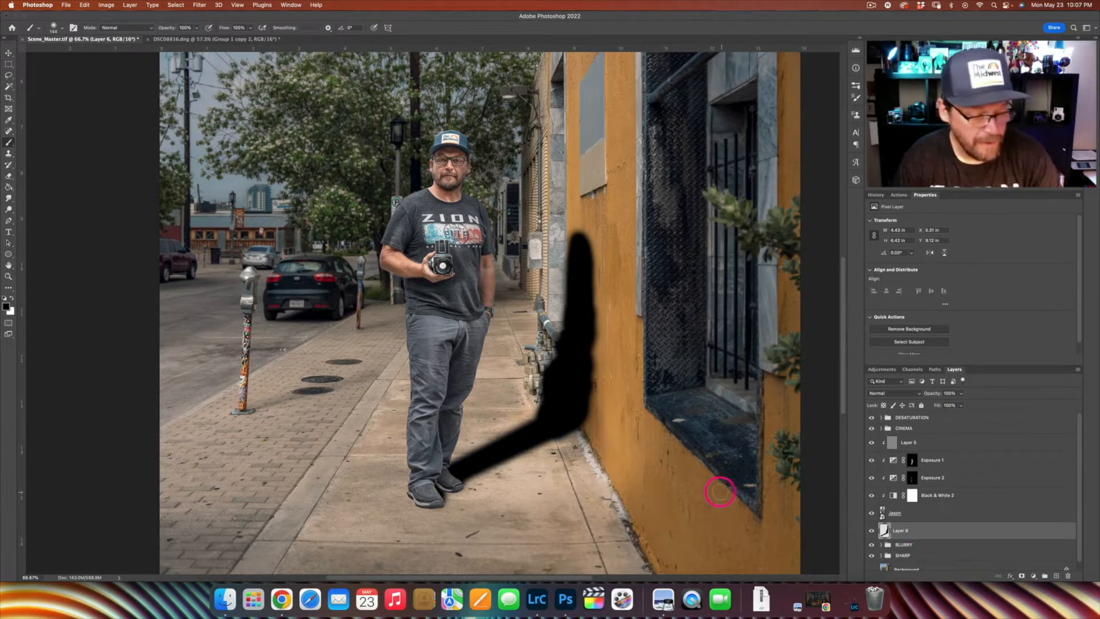
pyautogui.press('e')
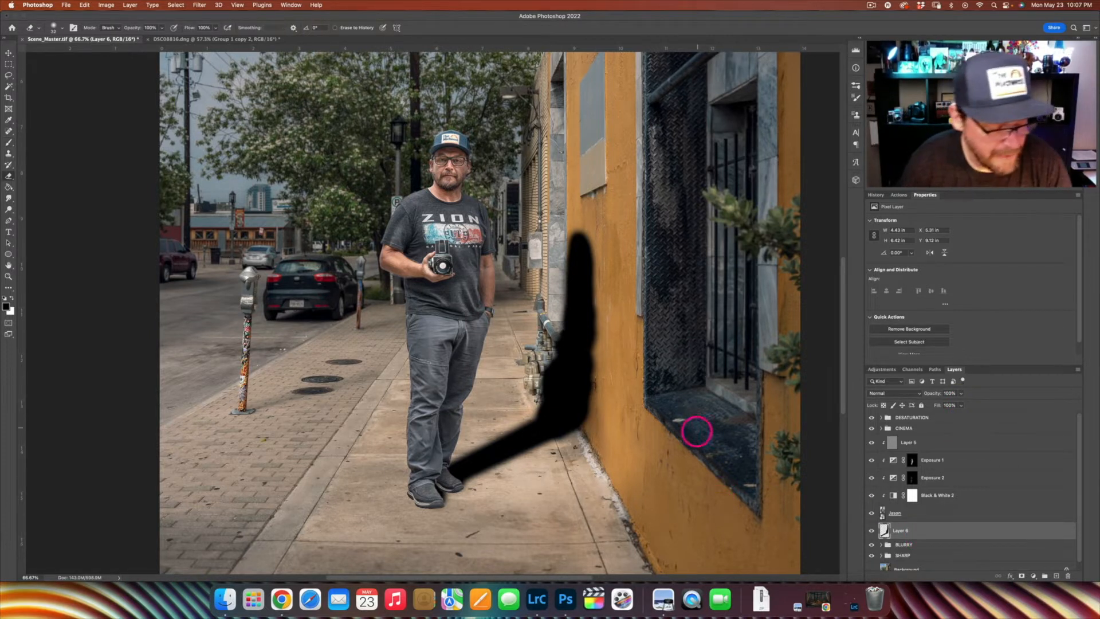
pyautogui.moveTo(514, 486)
pyautogui.mouseDown()
pyautogui.moveTo(530, 489)
pyautogui.moveTo(504, 573)
pyautogui.mouseUp()
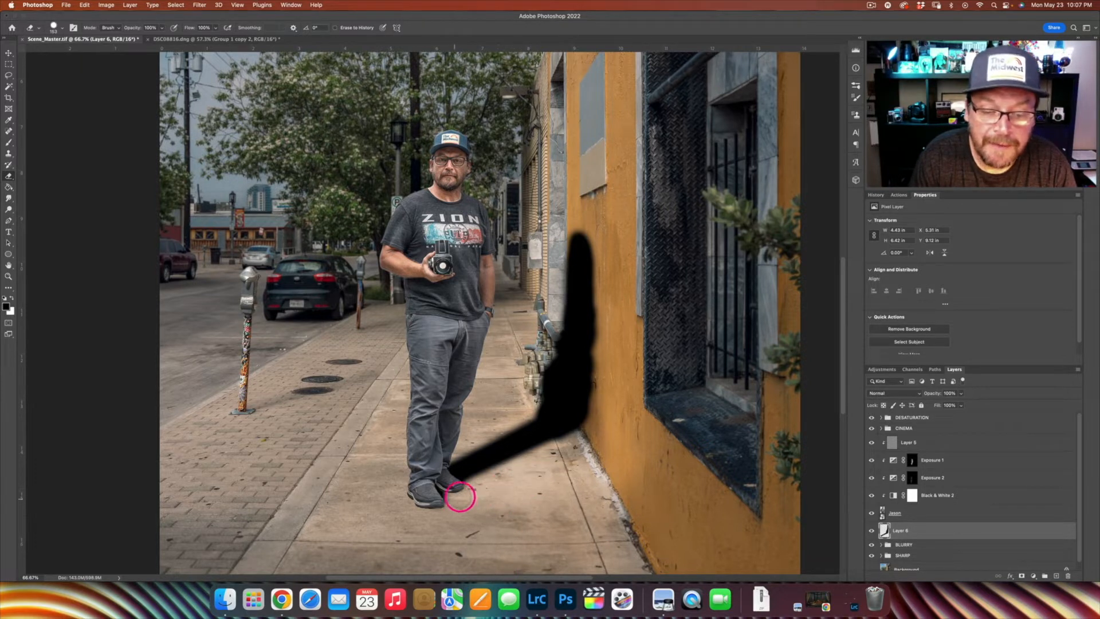
pyautogui.keyDown('ctrl'); pyautogui.keyDown('alt'); pyautogui.click(473, 489); pyautogui.keyUp('alt'); pyautogui.keyUp('ctrl')
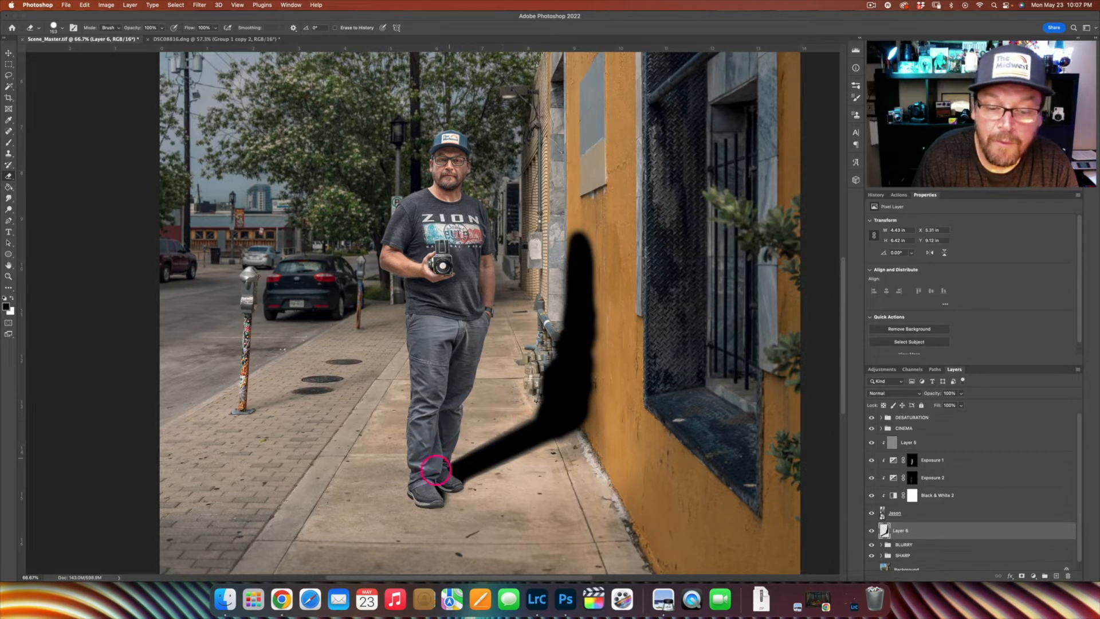
pyautogui.moveTo(477, 422); pyautogui.dragTo(482, 362)
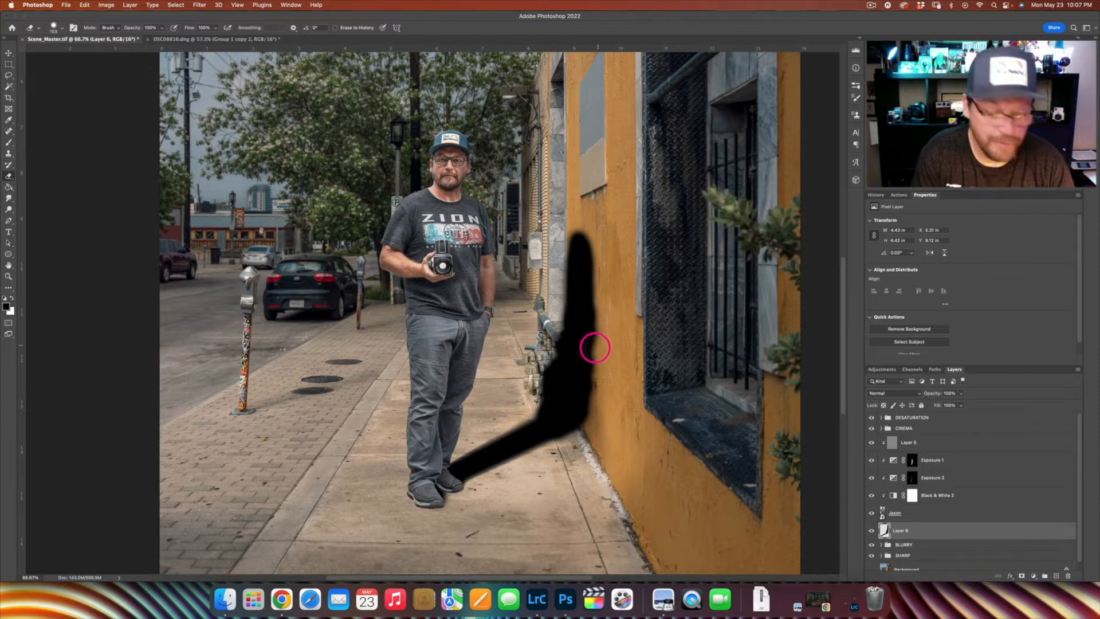
# Lower the opacity of the painted shadow layer to 34%
pyautogui.press('v')
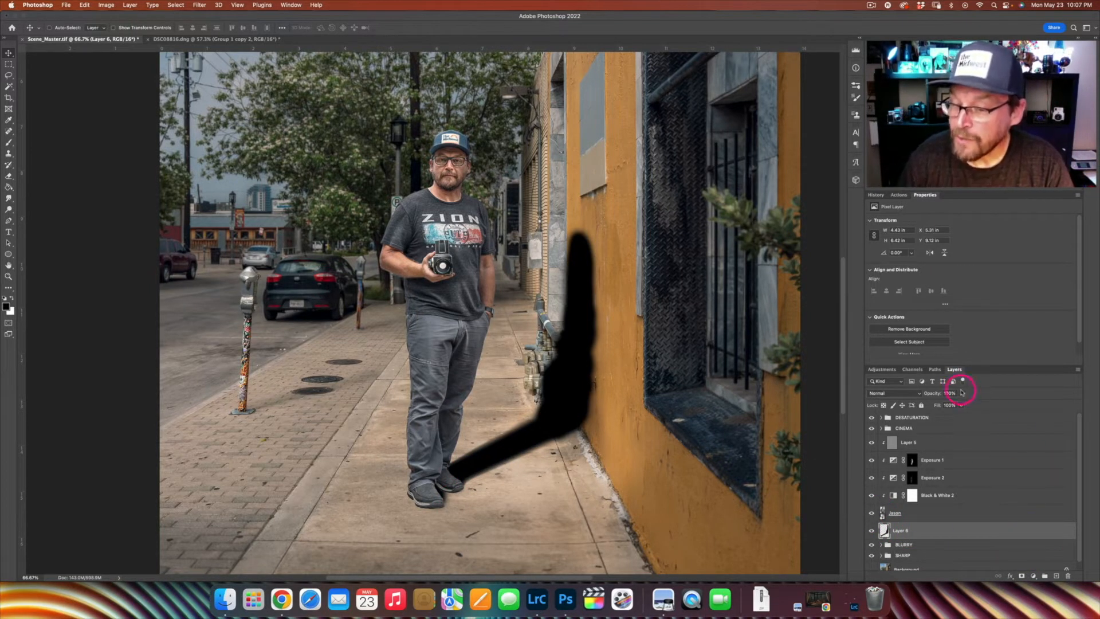
pyautogui.moveTo(947, 405); pyautogui.dragTo(943, 405)
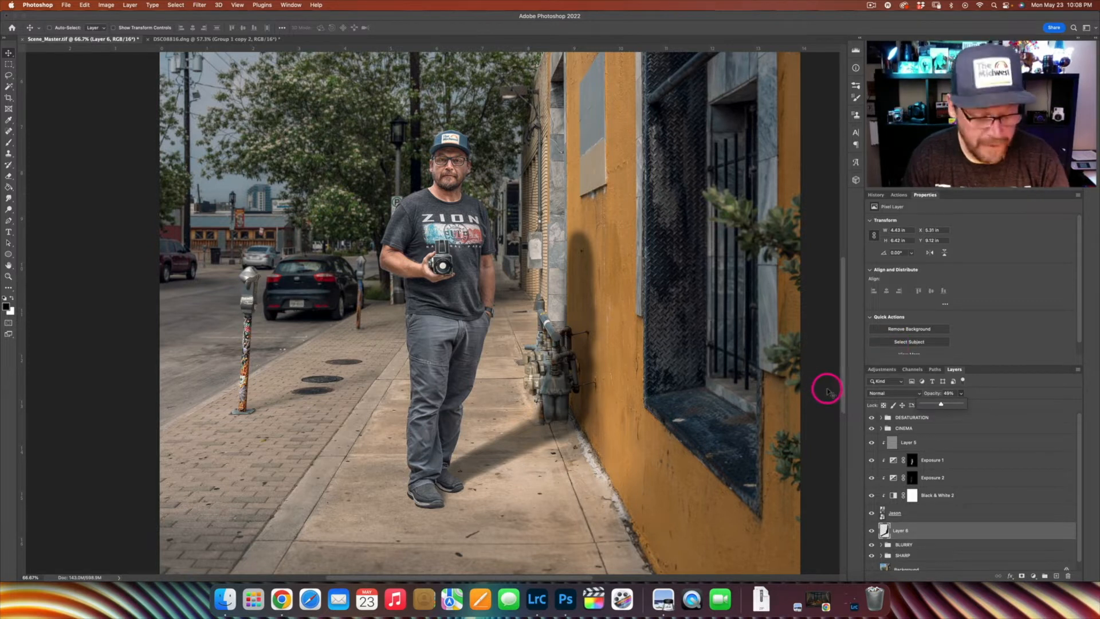
pyautogui.press('super+0')
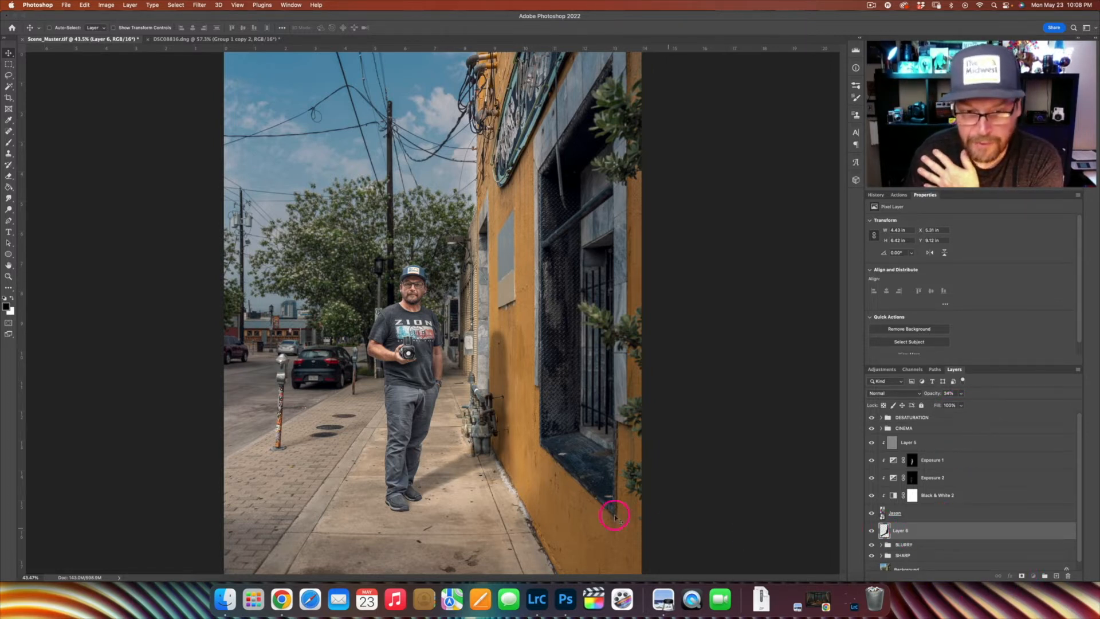
# Add a layer mask to the shadow layer and fade the shadow on the yellow wall with black at 30% and 20% brush opacity
pyautogui.click(1021, 577)
pyautogui.press('b')
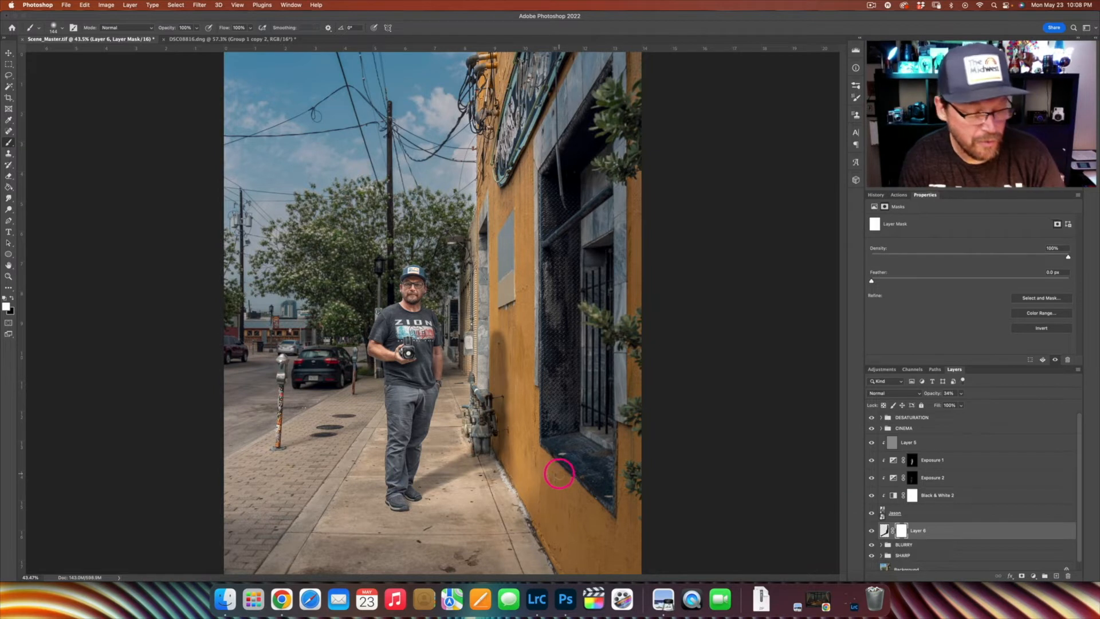
pyautogui.press('x')
pyautogui.press('3')
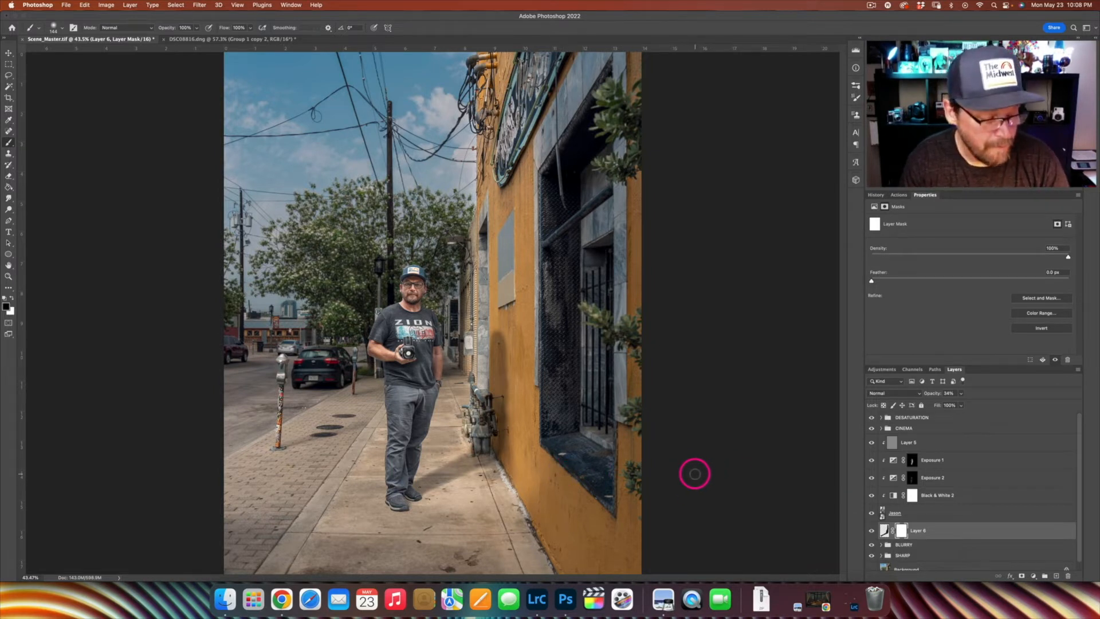
pyautogui.moveTo(489, 364); pyautogui.dragTo(516, 362)
pyautogui.moveTo(499, 298); pyautogui.dragTo(517, 450)
pyautogui.moveTo(524, 393); pyautogui.dragTo(538, 394)
pyautogui.press('2')
pyautogui.moveTo(498, 330); pyautogui.dragTo(498, 399)
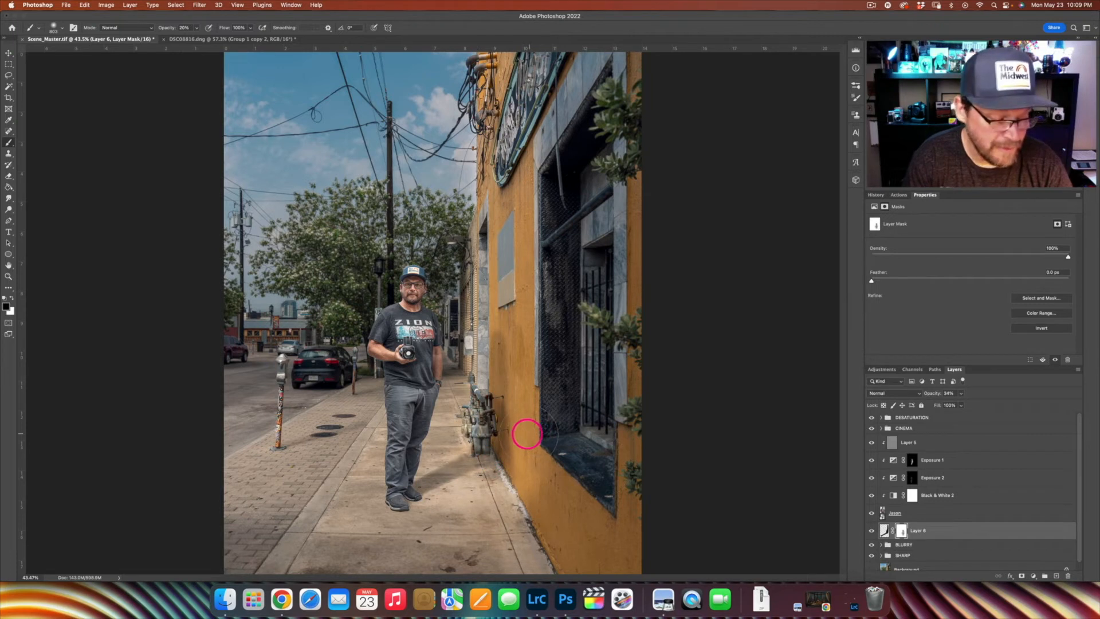
# Refine the shadow's fade near the wall by painting white and black on the mask at 20% brush opacity
pyautogui.press('x')
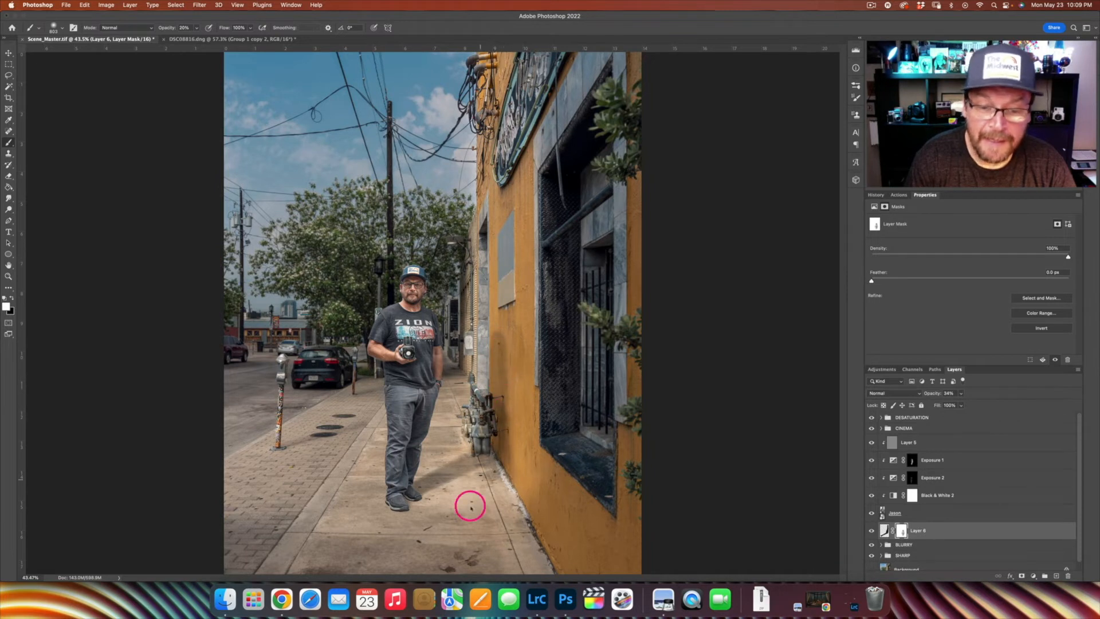
pyautogui.press('x')
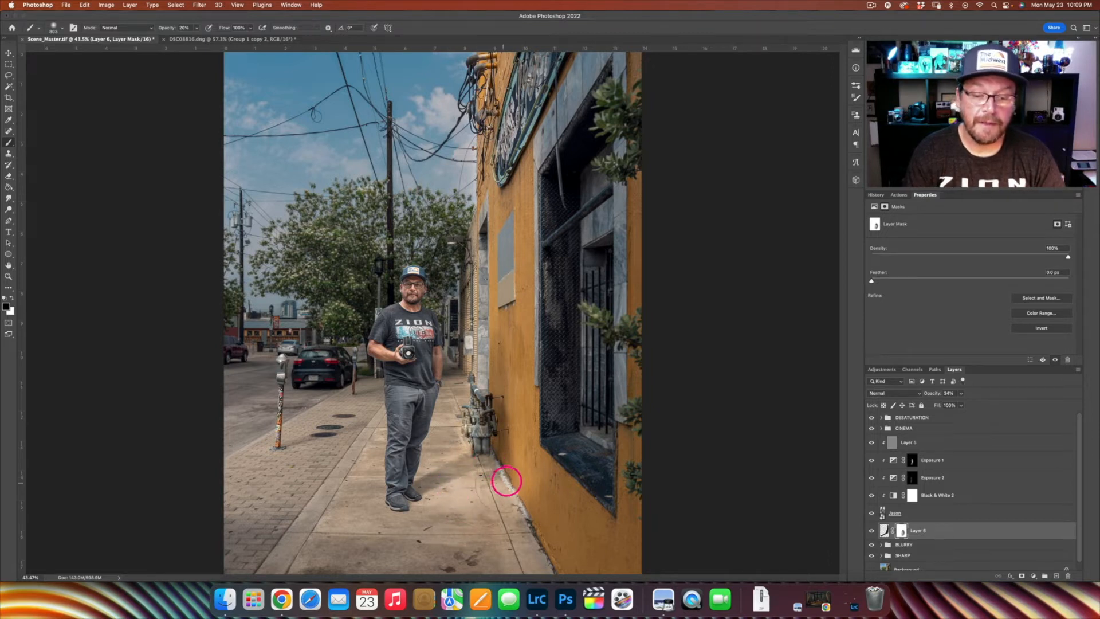
pyautogui.press('x')
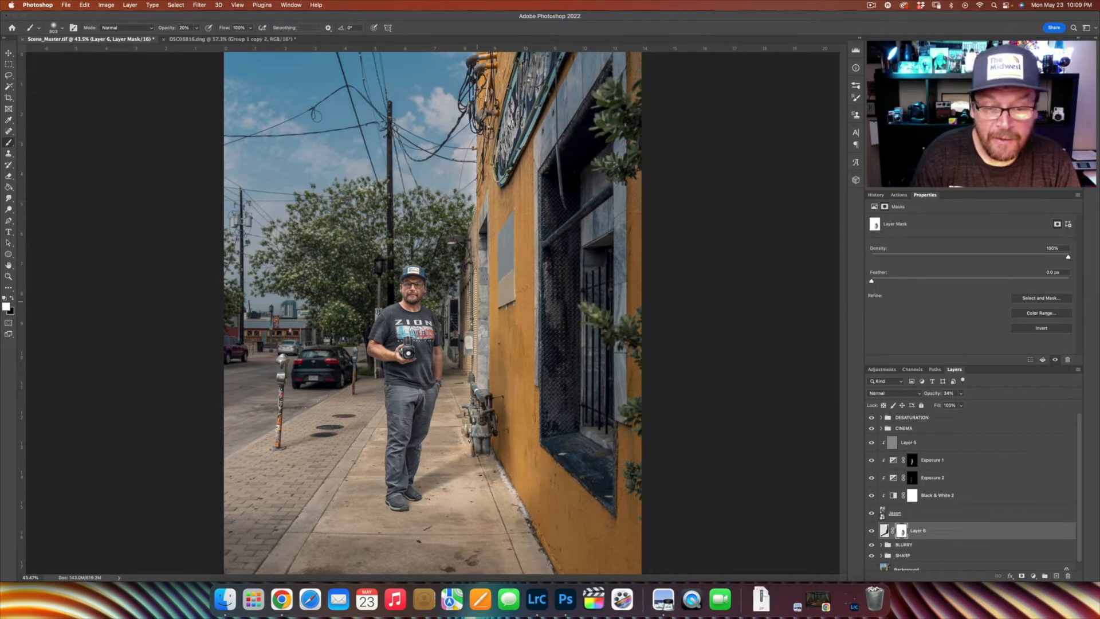
pyautogui.press('v')
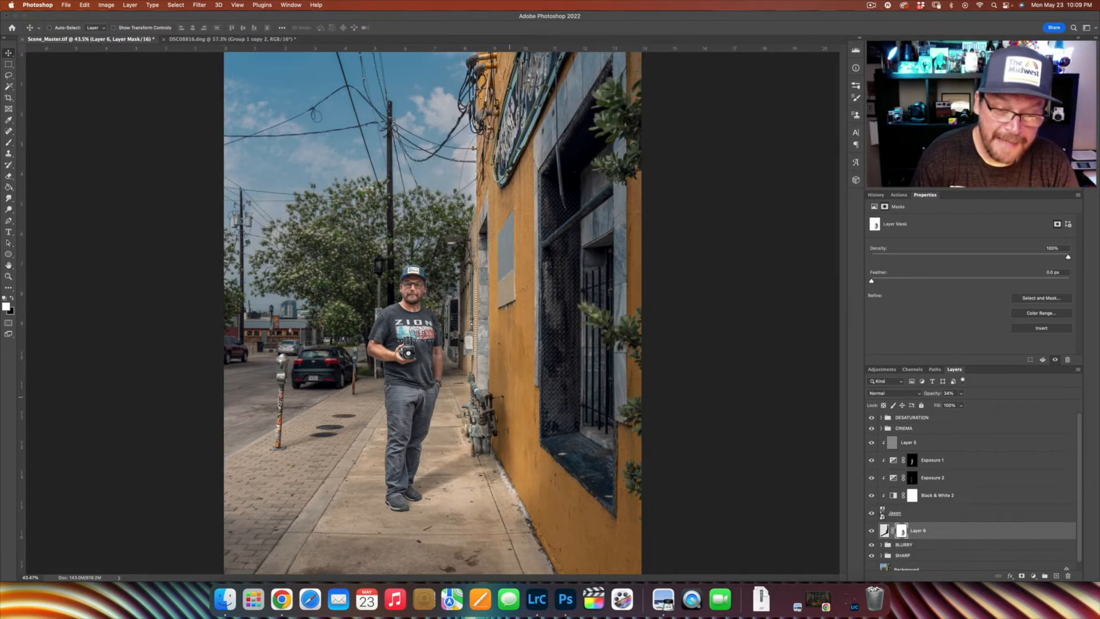
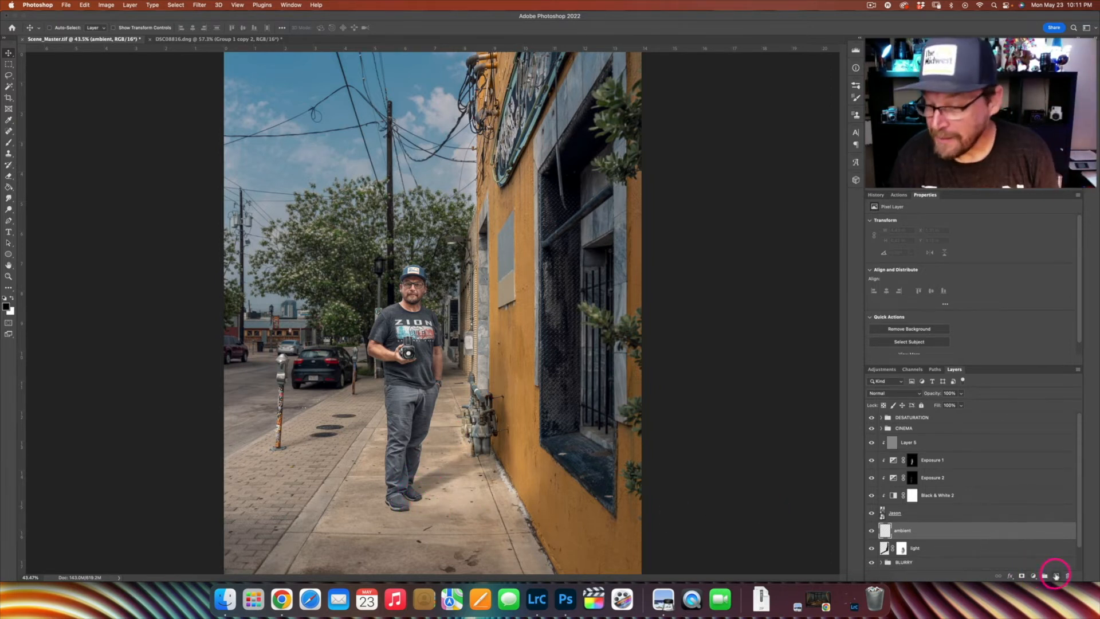
# Set up a black brush at 100% opacity with a tilted elliptical tip of 42% roundness for the ambient layer
pyautogui.press('b')
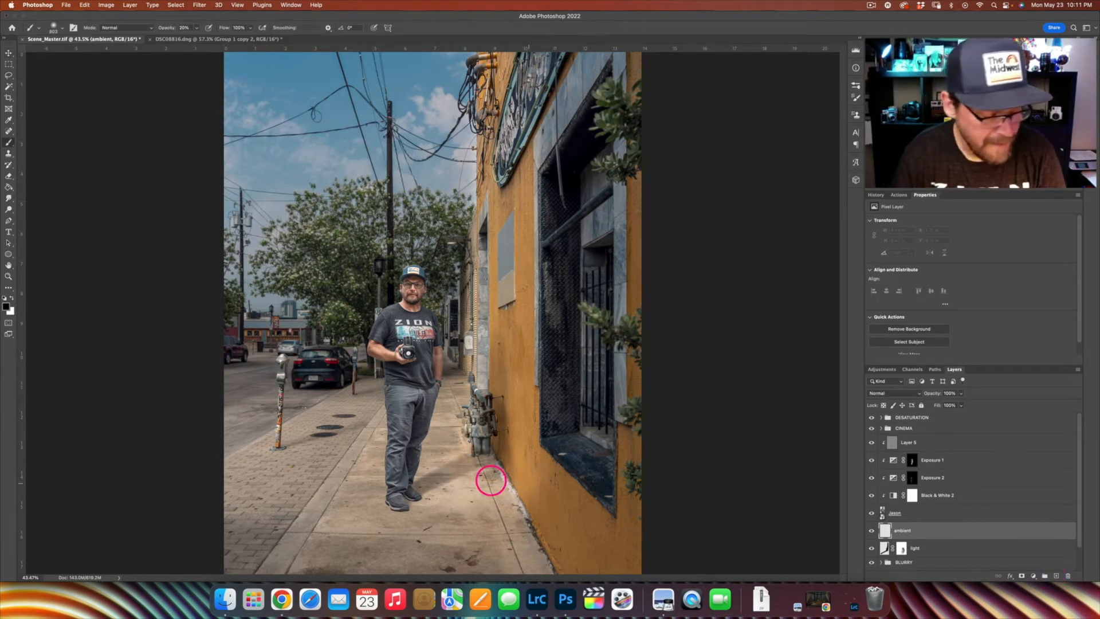
pyautogui.moveTo(418, 496); pyautogui.dragTo(385, 497)
pyautogui.moveTo(425, 493)
pyautogui.mouseDown()
pyautogui.moveTo(400, 484)
pyautogui.moveTo(405, 497)
pyautogui.mouseUp()
pyautogui.press('0')
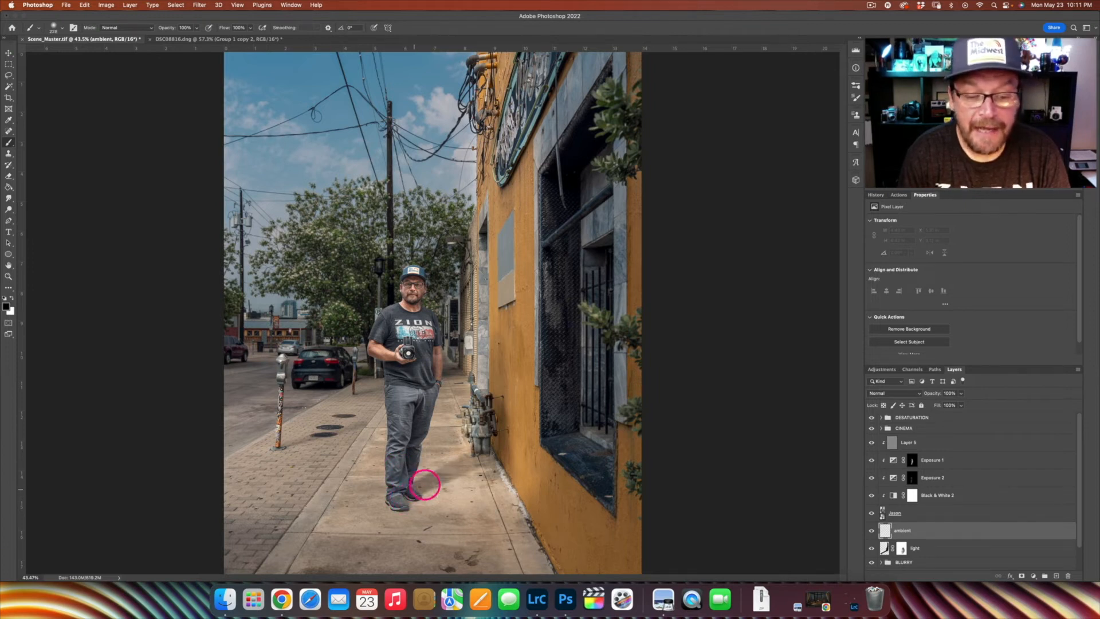
pyautogui.click(857, 99)
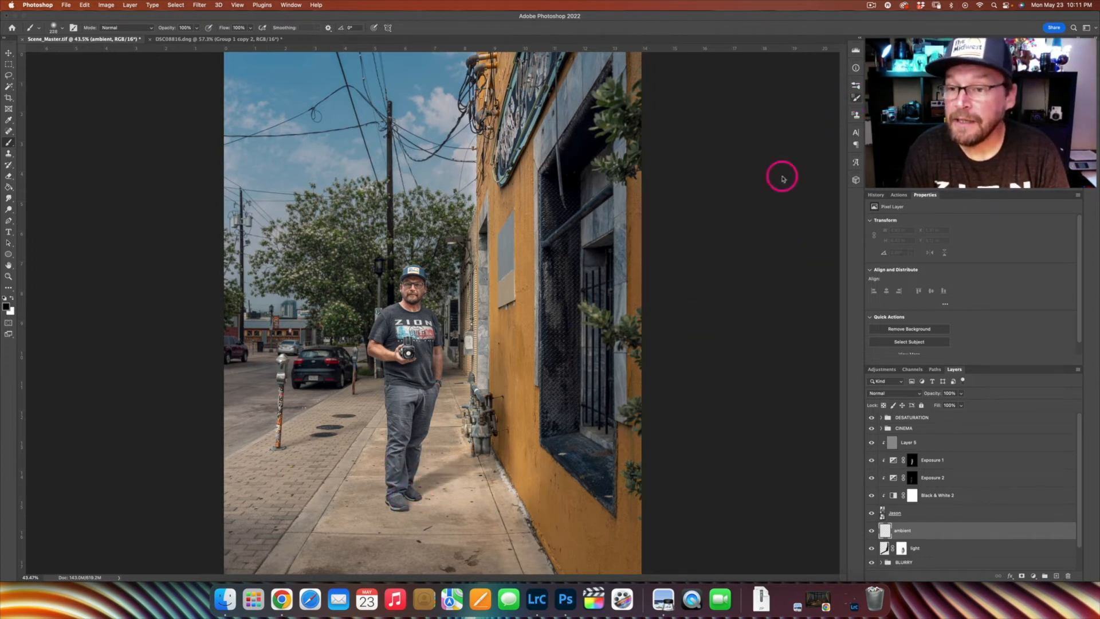
pyautogui.moveTo(785, 346); pyautogui.dragTo(797, 346)
pyautogui.moveTo(409, 496); pyautogui.dragTo(419, 489)
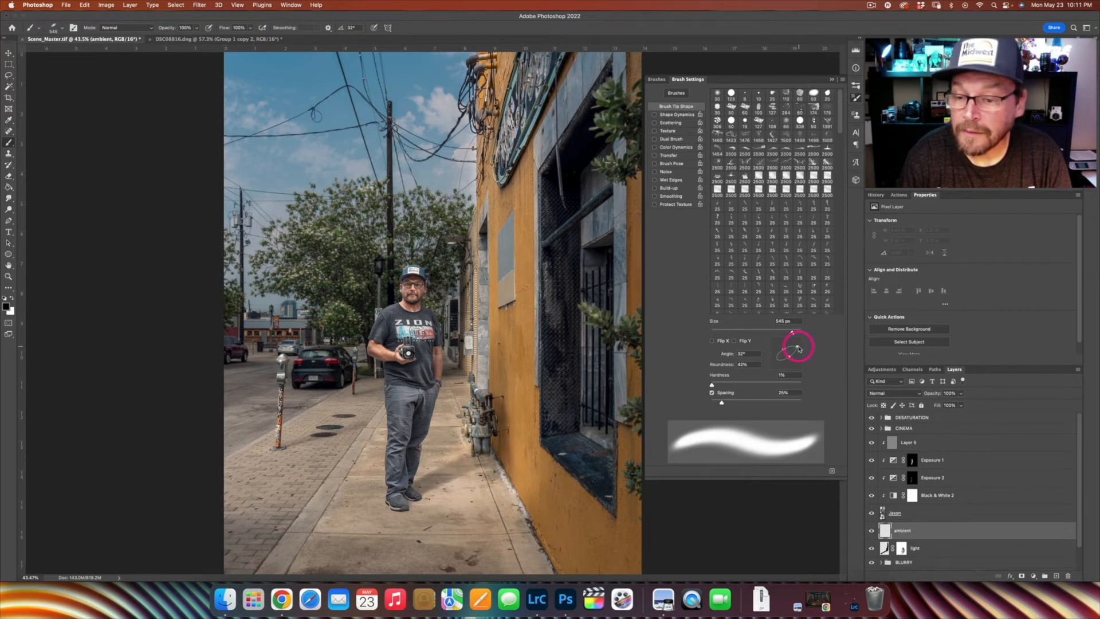
# Angle the brush tip to 27° and dab a soft contact shadow beneath the man's shoes on the ambient layer
pyautogui.moveTo(401, 491); pyautogui.dragTo(413, 491)
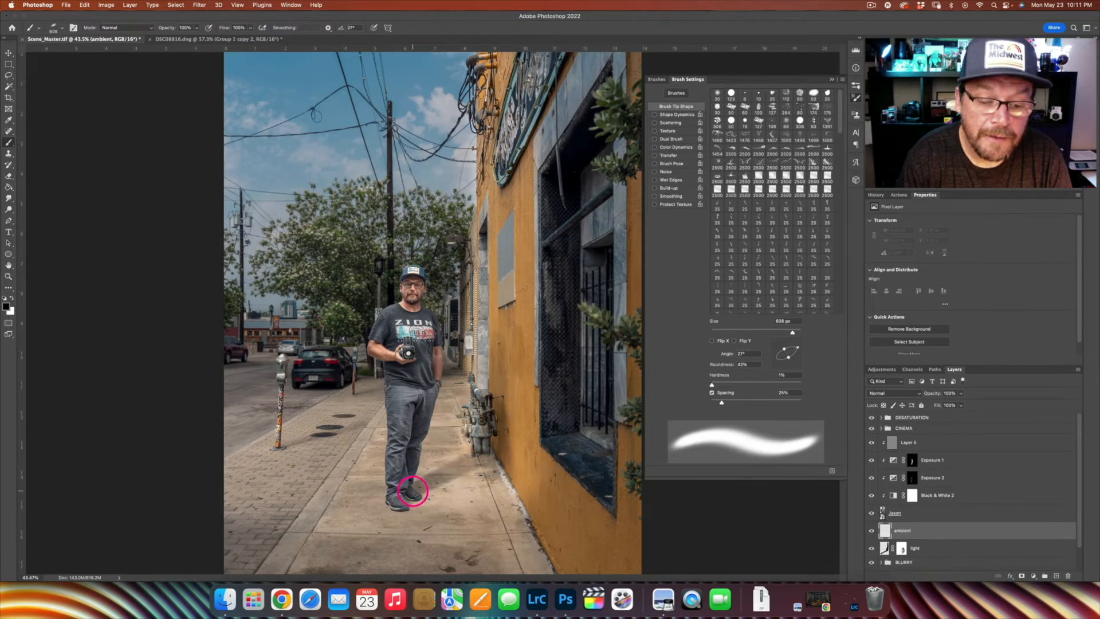
pyautogui.click(413, 491)
pyautogui.moveTo(402, 499); pyautogui.dragTo(403, 501)
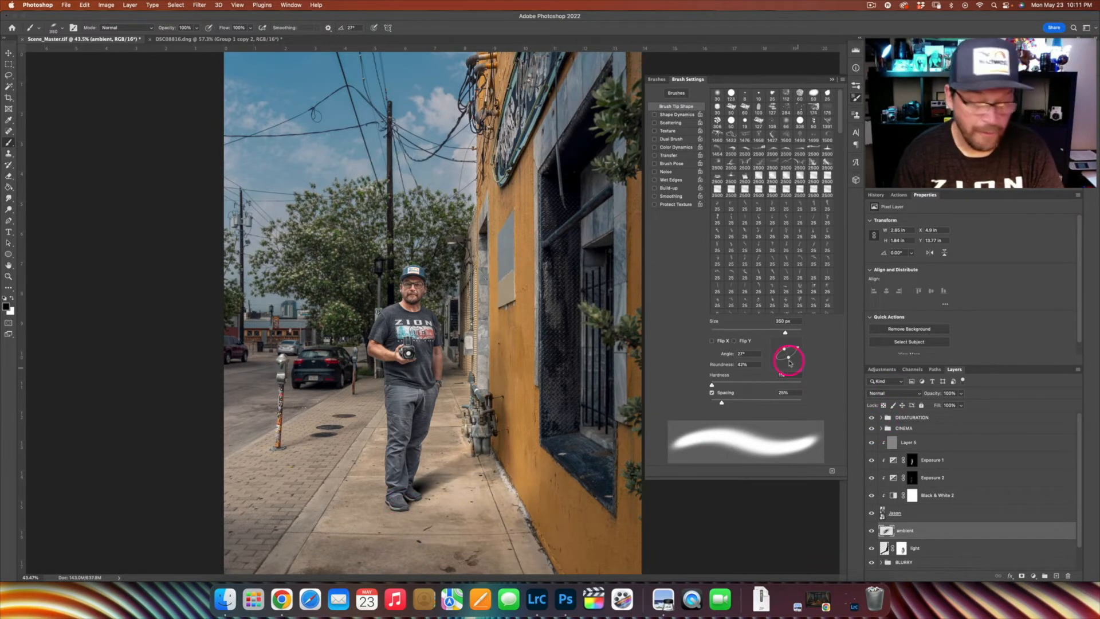
# Restore the brush tip's roundness to 100% and set the ambient layer's opacity to 42%
pyautogui.moveTo(783, 351); pyautogui.dragTo(766, 329)
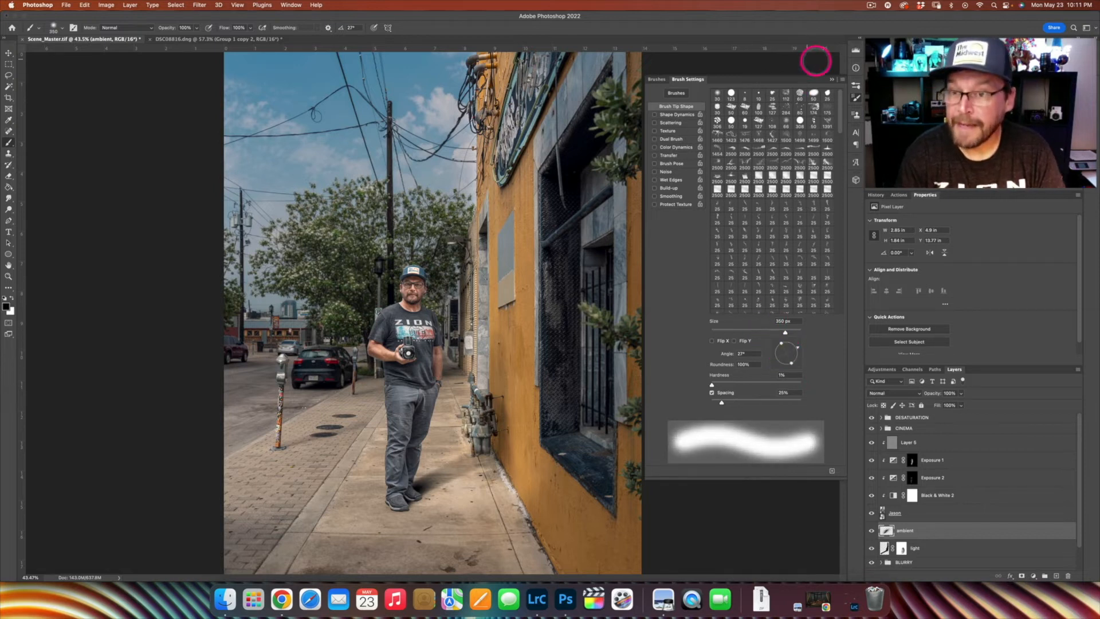
pyautogui.click(831, 80)
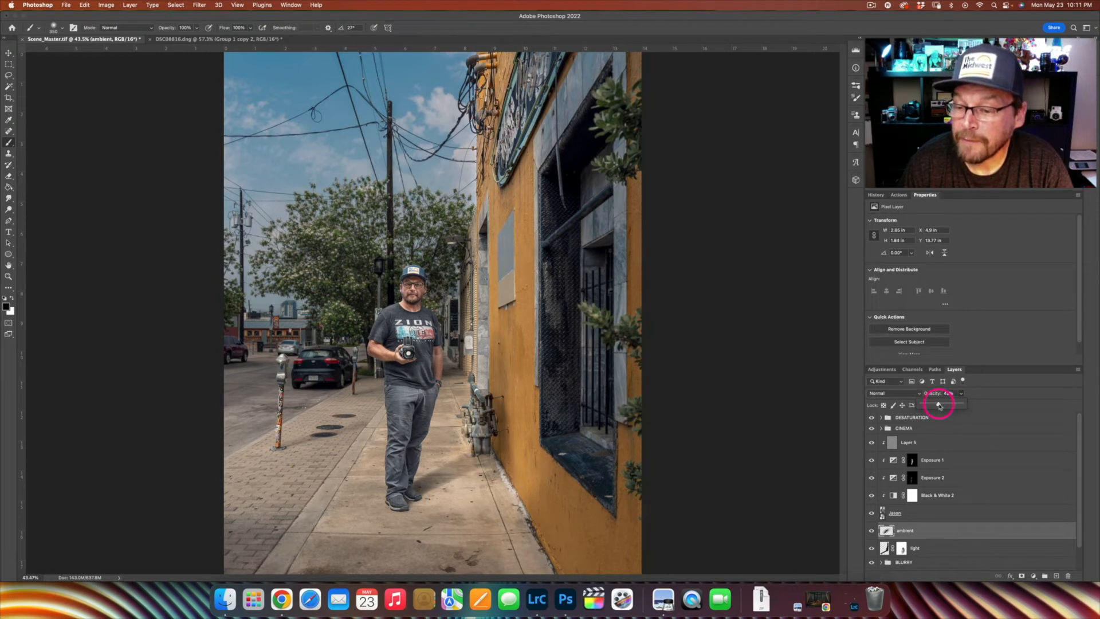
pyautogui.click(953, 536)
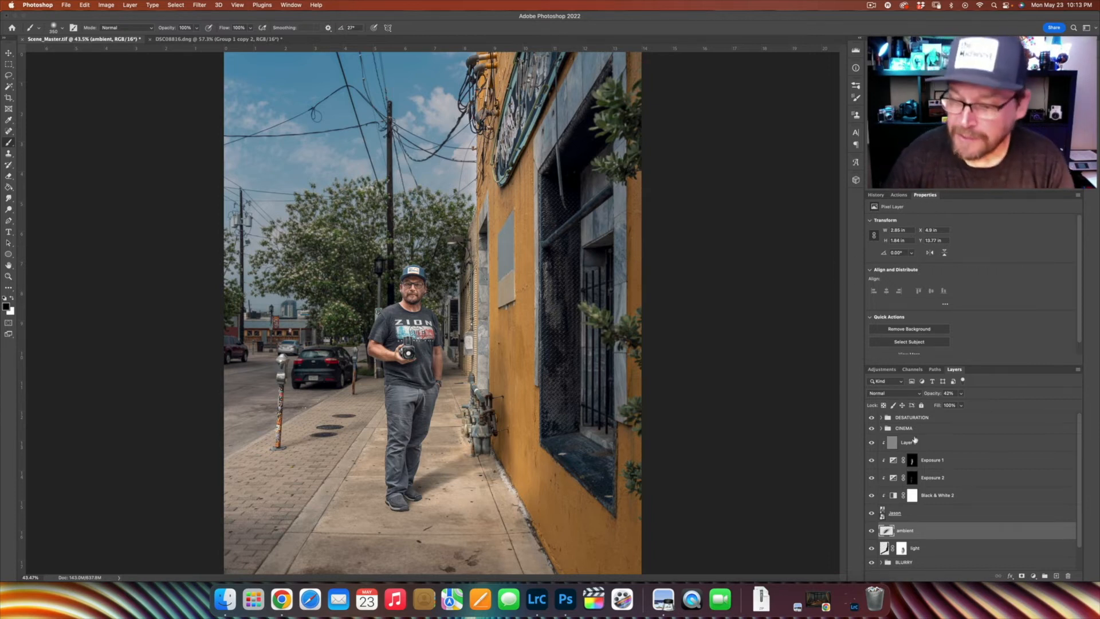
# Add a layer named contact above the ambient layer and shrink the black brush for detail work around the shoes
pyautogui.click(1057, 576)
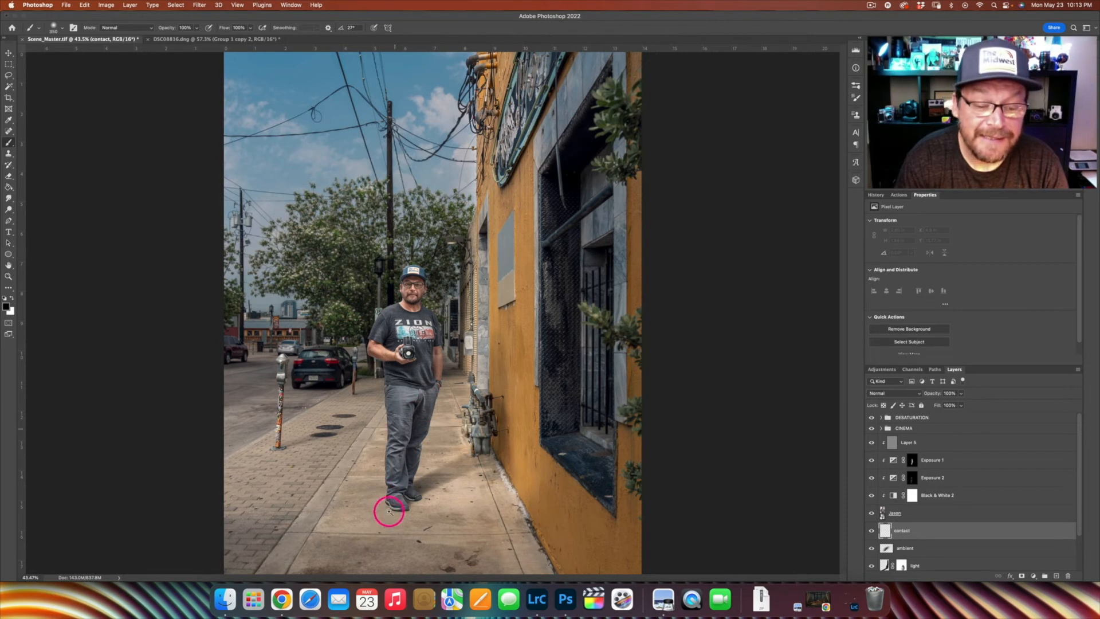
pyautogui.scroll(1, 389, 514)
pyautogui.scroll(1, 389, 515)
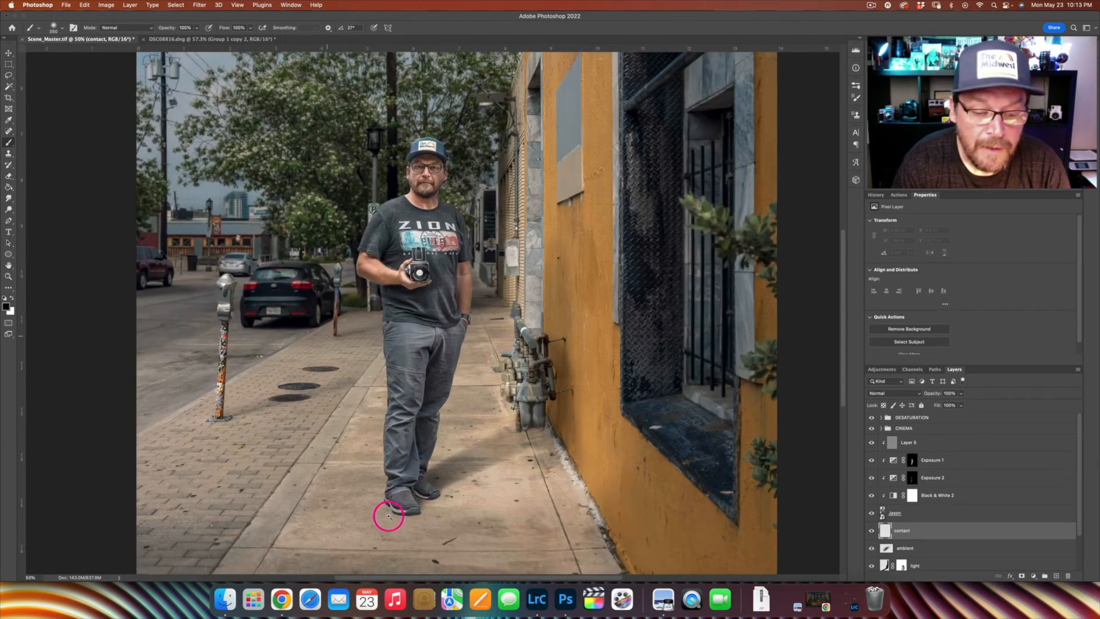
pyautogui.scroll(5, 390, 516)
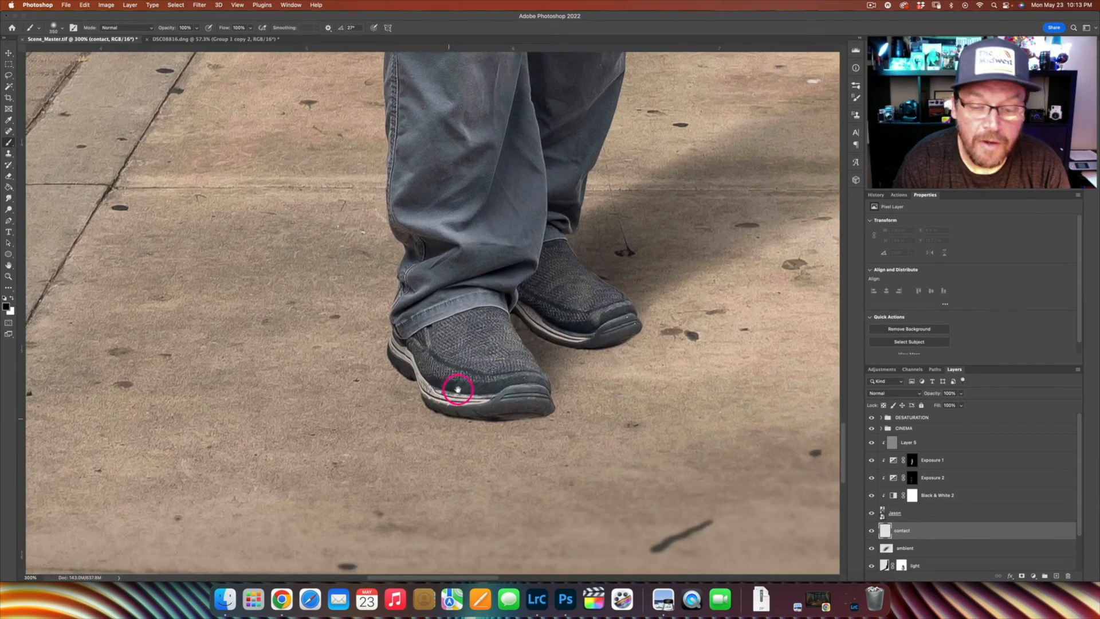
pyautogui.scroll(3, 457, 394)
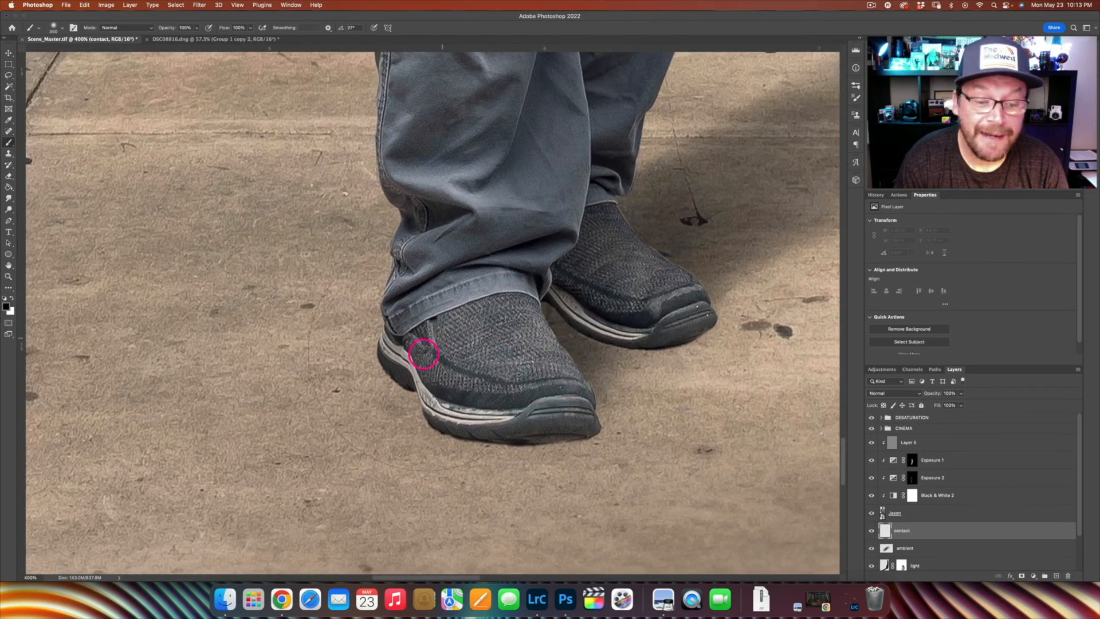
pyautogui.keyDown('ctrl'); pyautogui.keyDown('alt'); pyautogui.moveTo(439, 389); pyautogui.dragTo(275, 391); pyautogui.keyUp('alt'); pyautogui.keyUp('ctrl')
pyautogui.moveTo(438, 387)
pyautogui.keyDown('ctrl'); pyautogui.keyDown('alt'); pyautogui.mouseDown()
pyautogui.moveTo(382, 388)
pyautogui.moveTo(405, 368)
pyautogui.moveTo(386, 365)
pyautogui.mouseUp(); pyautogui.keyUp('alt'); pyautogui.keyUp('ctrl')
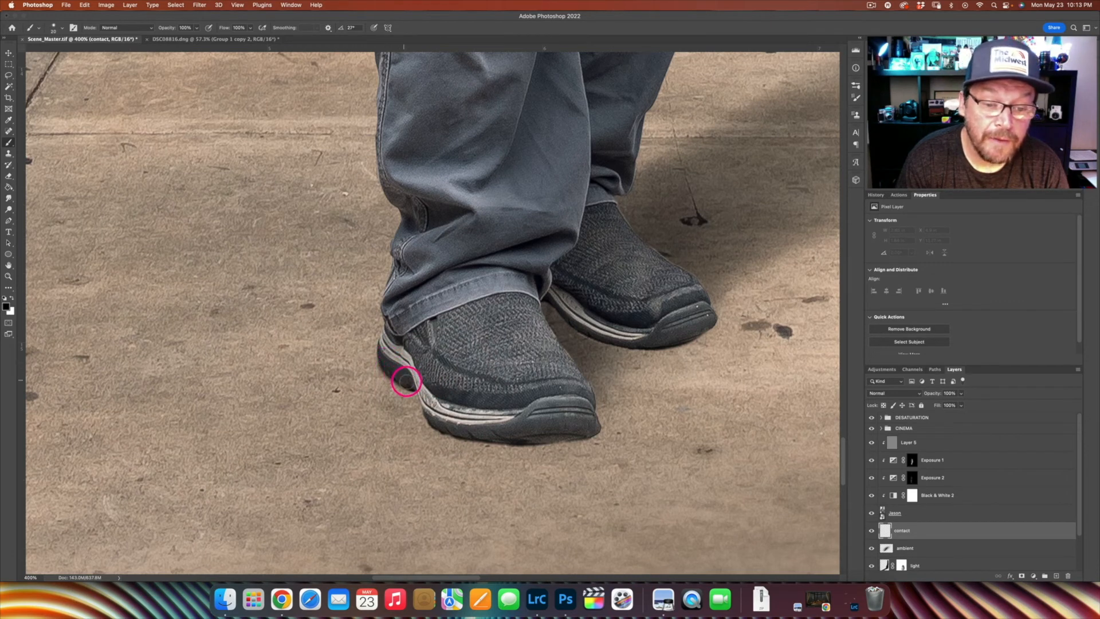
# Paint a dark contact shadow in black along the soles of both shoes on the contact layer
pyautogui.moveTo(412, 381)
pyautogui.mouseDown()
pyautogui.moveTo(405, 373)
pyautogui.moveTo(447, 428)
pyautogui.moveTo(508, 423)
pyautogui.mouseUp()
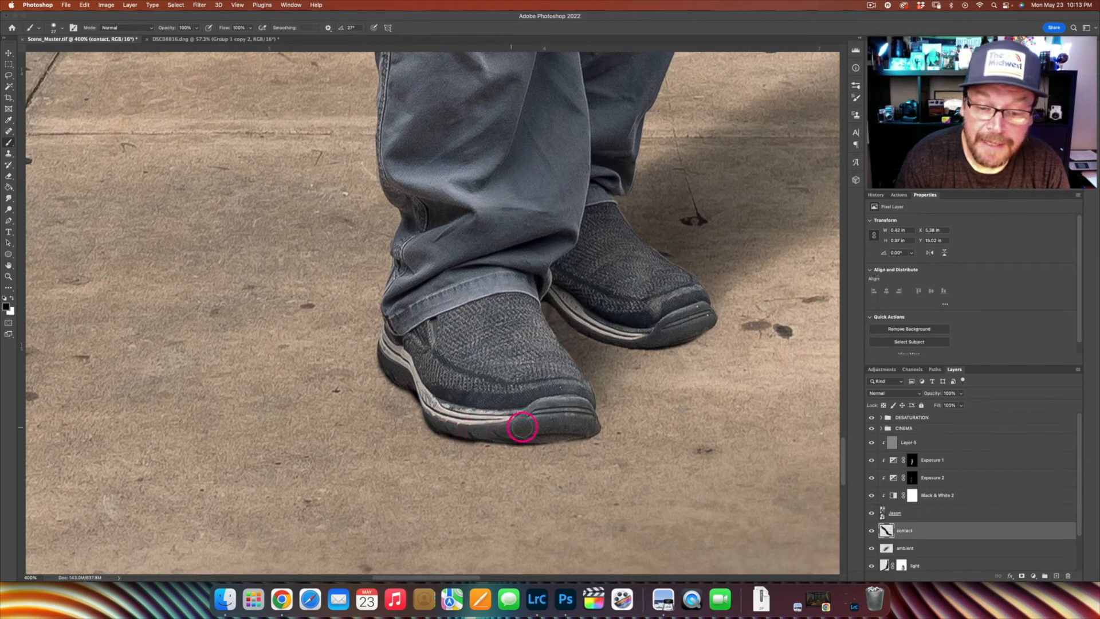
pyautogui.press('v')
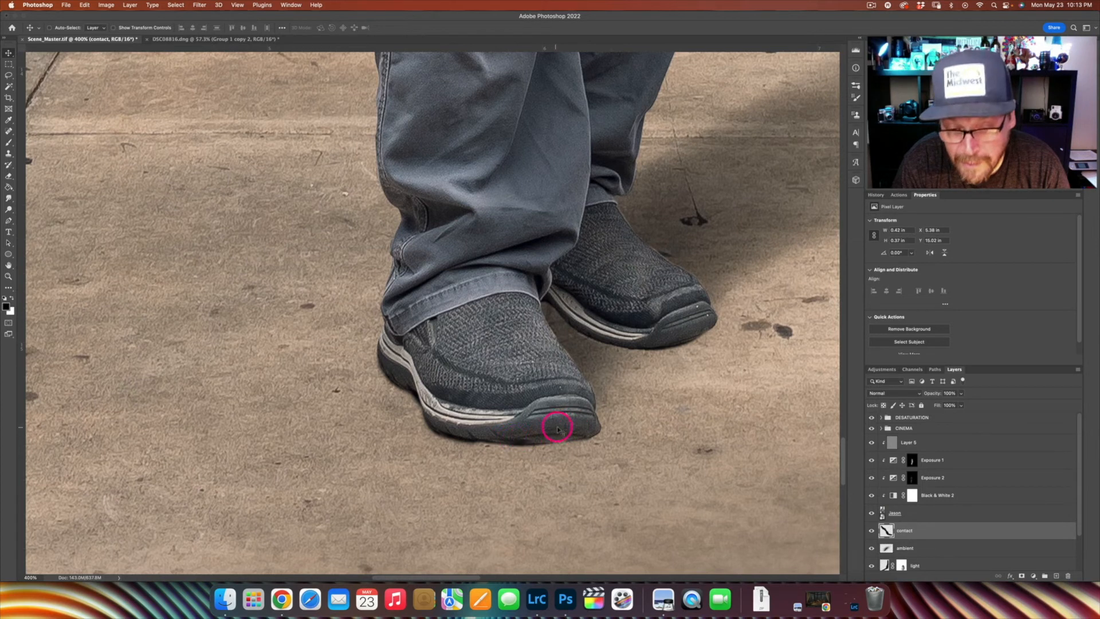
pyautogui.press('b')
pyautogui.moveTo(486, 429)
pyautogui.mouseDown()
pyautogui.moveTo(448, 425)
pyautogui.moveTo(529, 445)
pyautogui.moveTo(579, 427)
pyautogui.moveTo(530, 443)
pyautogui.moveTo(570, 441)
pyautogui.moveTo(584, 424)
pyautogui.moveTo(549, 437)
pyautogui.moveTo(579, 419)
pyautogui.mouseUp()
pyautogui.moveTo(580, 312)
pyautogui.keyDown('ctrl'); pyautogui.keyDown('alt'); pyautogui.mouseDown()
pyautogui.moveTo(544, 301)
pyautogui.moveTo(596, 334)
pyautogui.moveTo(582, 329)
pyautogui.moveTo(634, 341)
pyautogui.moveTo(687, 338)
pyautogui.moveTo(694, 317)
pyautogui.moveTo(682, 329)
pyautogui.mouseUp(); pyautogui.keyUp('alt'); pyautogui.keyUp('ctrl')
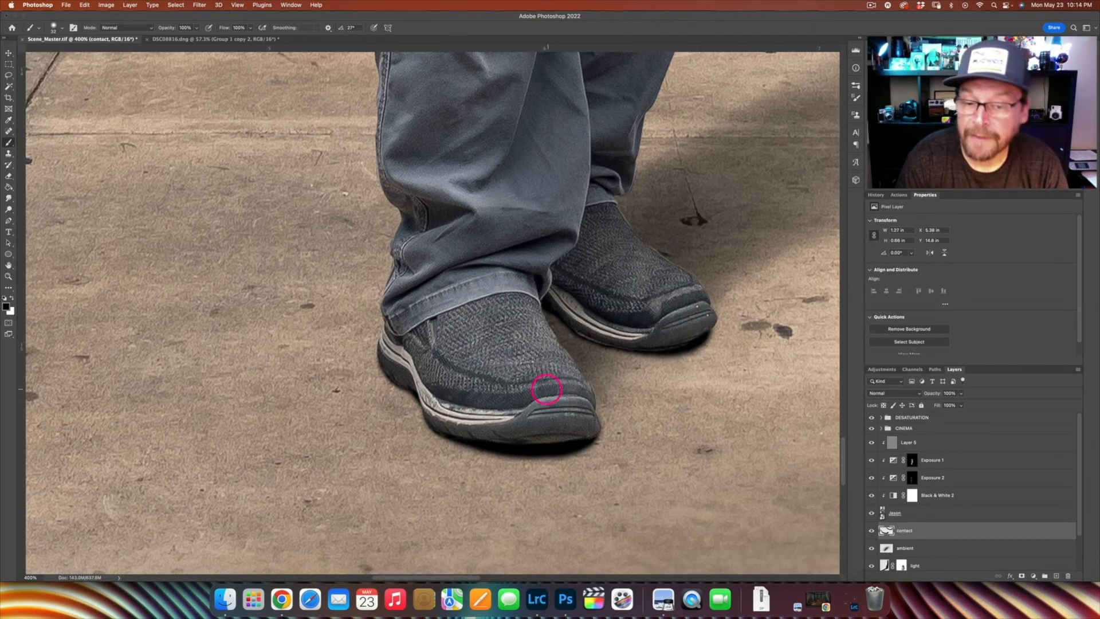
pyautogui.press('v')
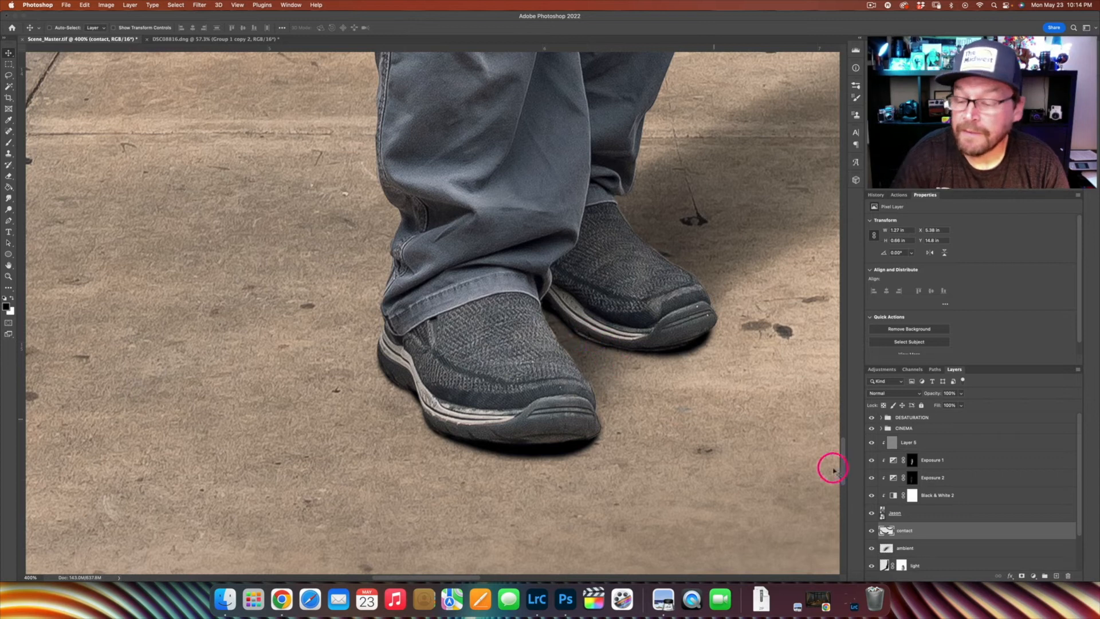
# Add a layer mask to the man's layer and touch up the edge between the shoes with a small brush
pyautogui.click(910, 514)
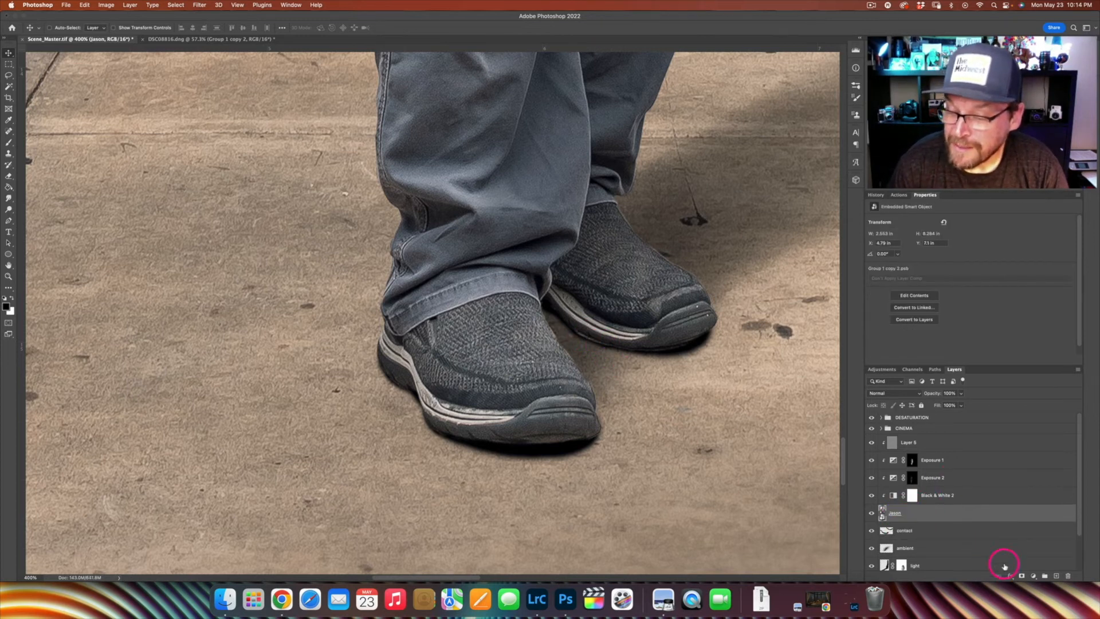
pyautogui.click(1022, 576)
pyautogui.press('b')
pyautogui.moveTo(572, 362); pyautogui.dragTo(574, 337)
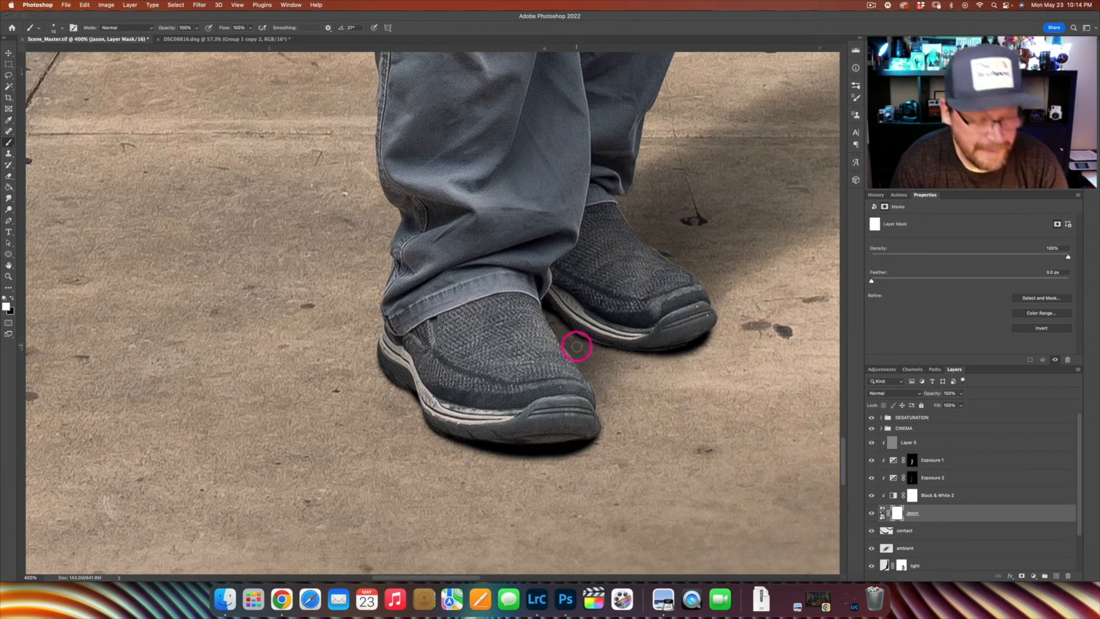
pyautogui.press('x')
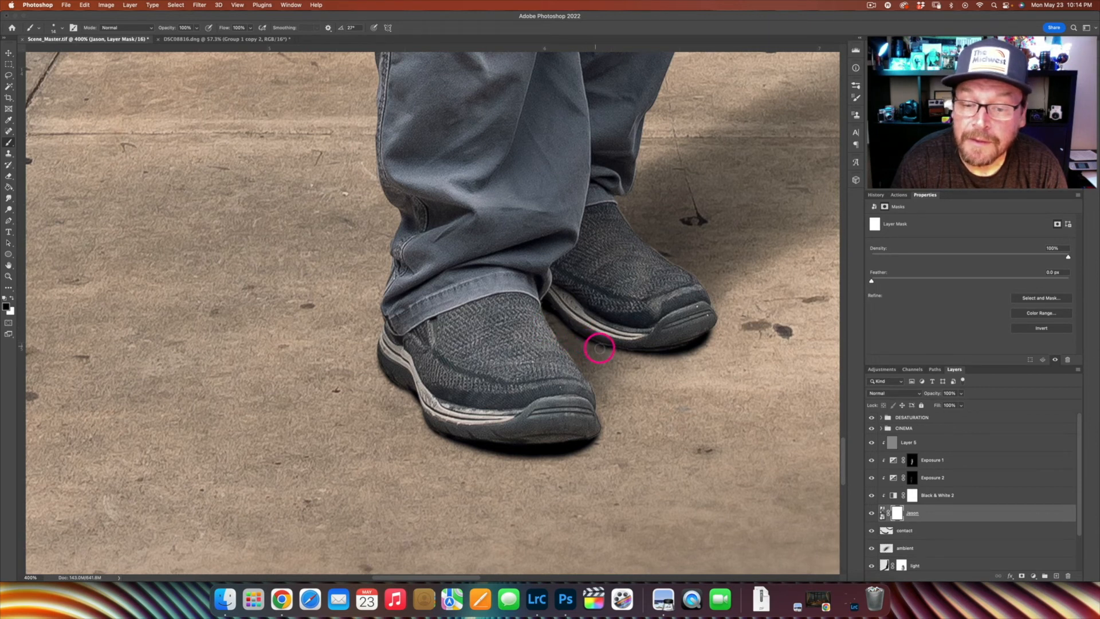
# Lower the contact layer's opacity to 74%
pyautogui.click(943, 530)
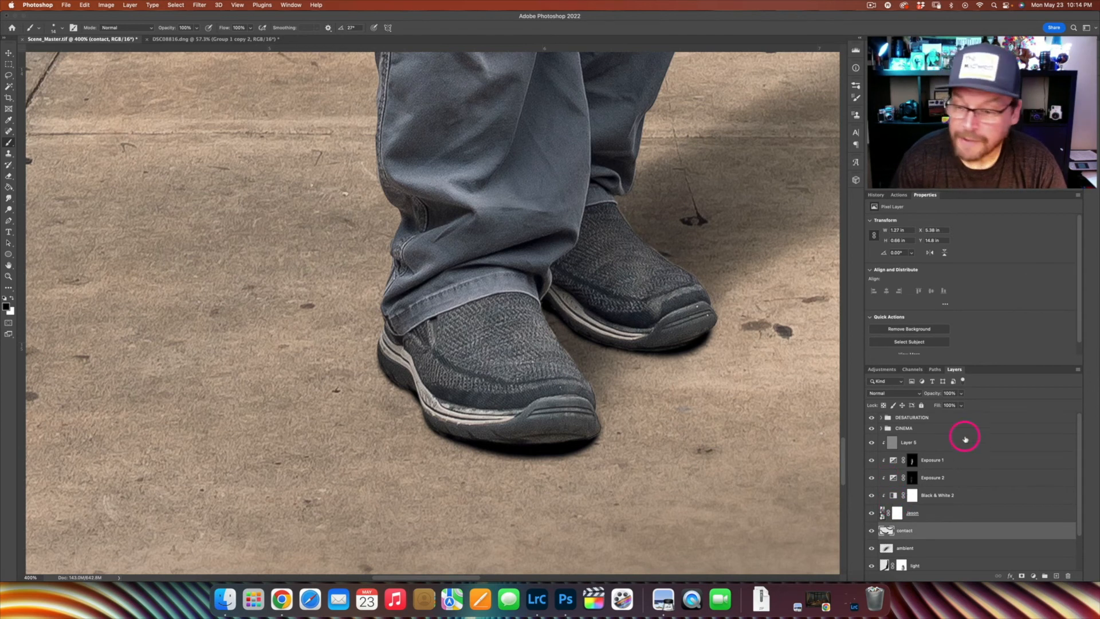
pyautogui.click(962, 394)
pyautogui.moveTo(953, 406); pyautogui.dragTo(954, 407)
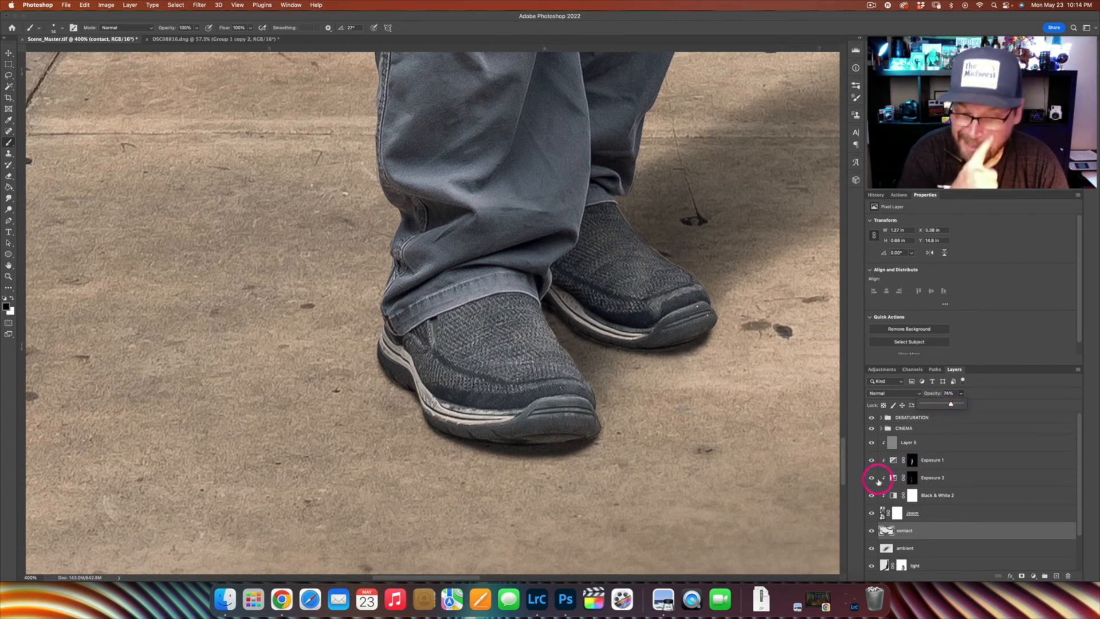
# Soften the outer edge of the contact shadow under the front shoe with the Eraser, reducing its opacity to 10%
pyautogui.press('e')
pyautogui.moveTo(547, 486)
pyautogui.mouseDown()
pyautogui.moveTo(477, 475)
pyautogui.moveTo(551, 377)
pyautogui.moveTo(545, 490)
pyautogui.mouseUp()
pyautogui.moveTo(562, 483); pyautogui.dragTo(555, 496)
pyautogui.moveTo(574, 479); pyautogui.dragTo(543, 484)
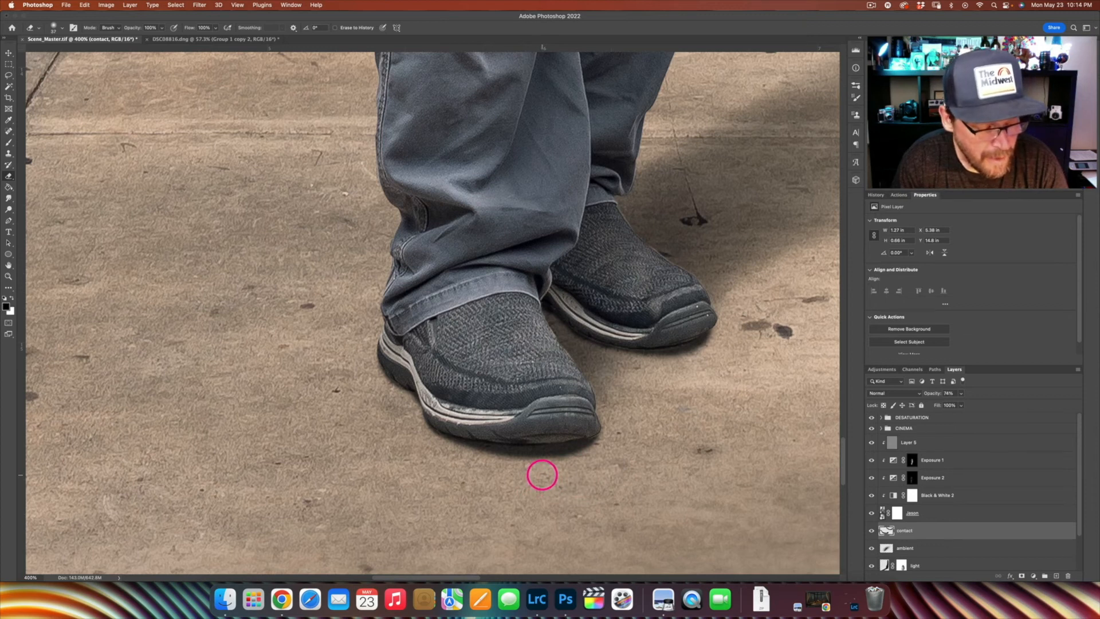
pyautogui.press('v')
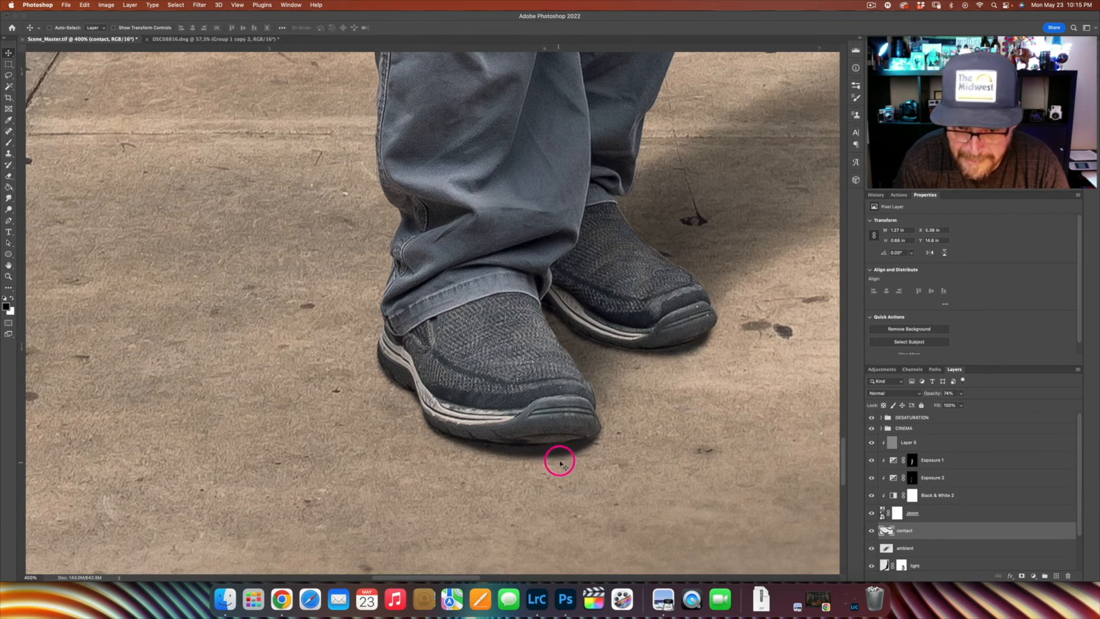
pyautogui.press('e')
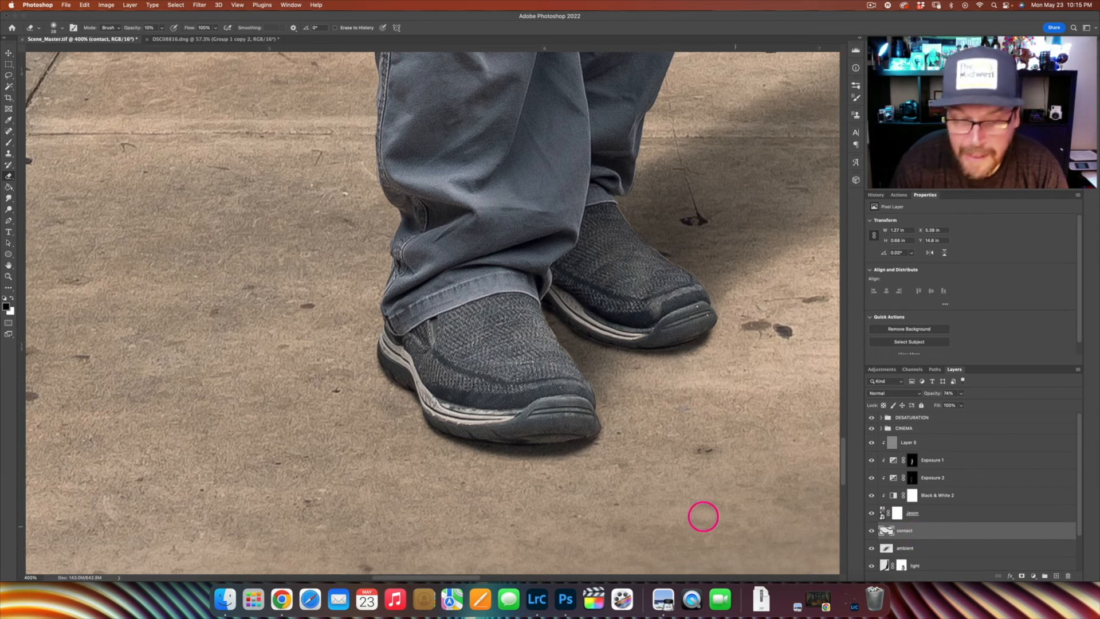
pyautogui.press('v')
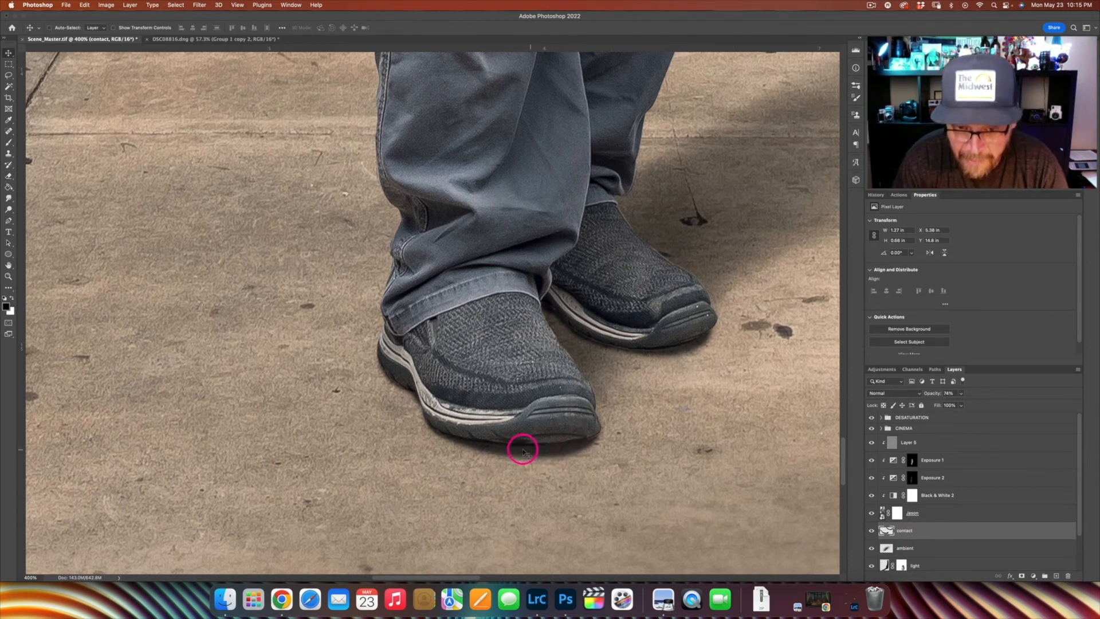
# Paint a tighter black contact shadow under both soles on a new layer above contact, and set its opacity to 59%
pyautogui.click(1057, 576)
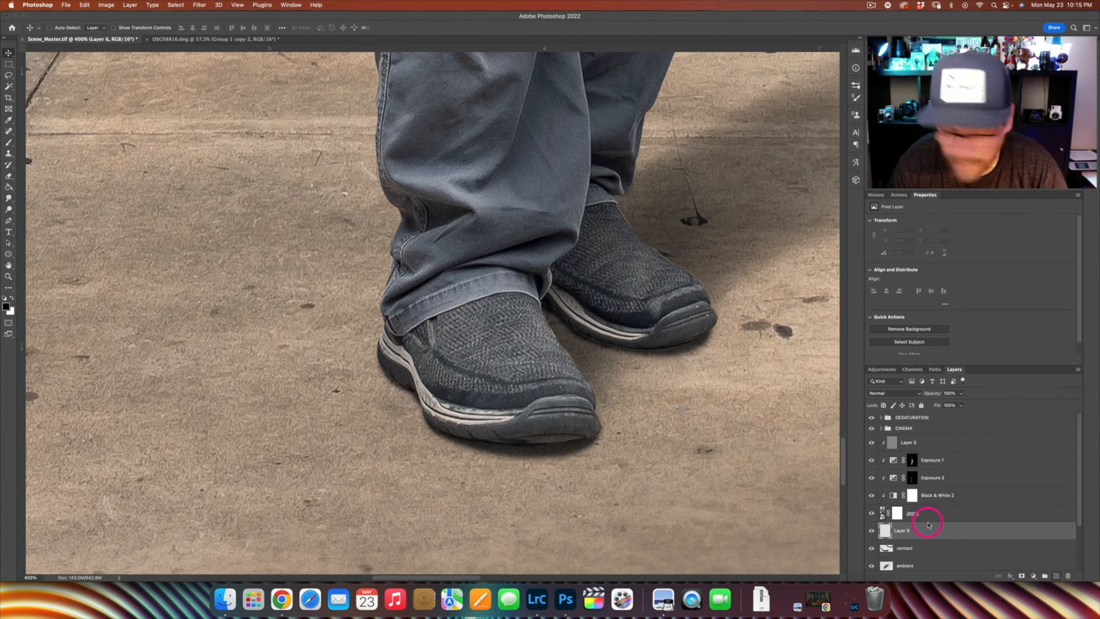
pyautogui.press('b')
pyautogui.moveTo(545, 436); pyautogui.dragTo(537, 418)
pyautogui.moveTo(472, 433); pyautogui.dragTo(577, 438)
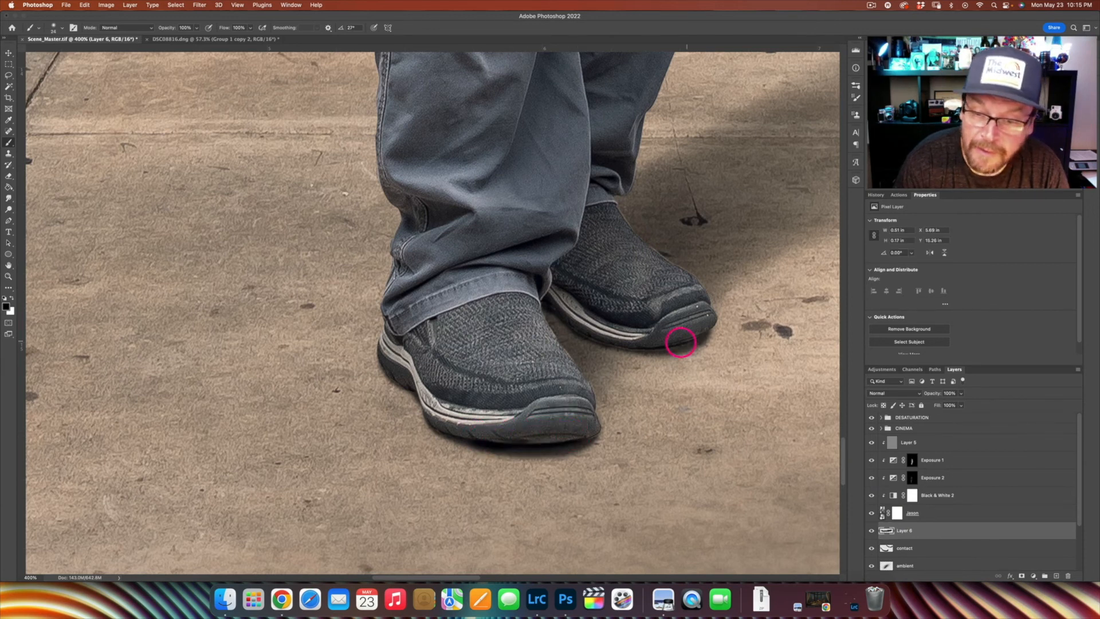
pyautogui.moveTo(685, 336); pyautogui.dragTo(670, 335)
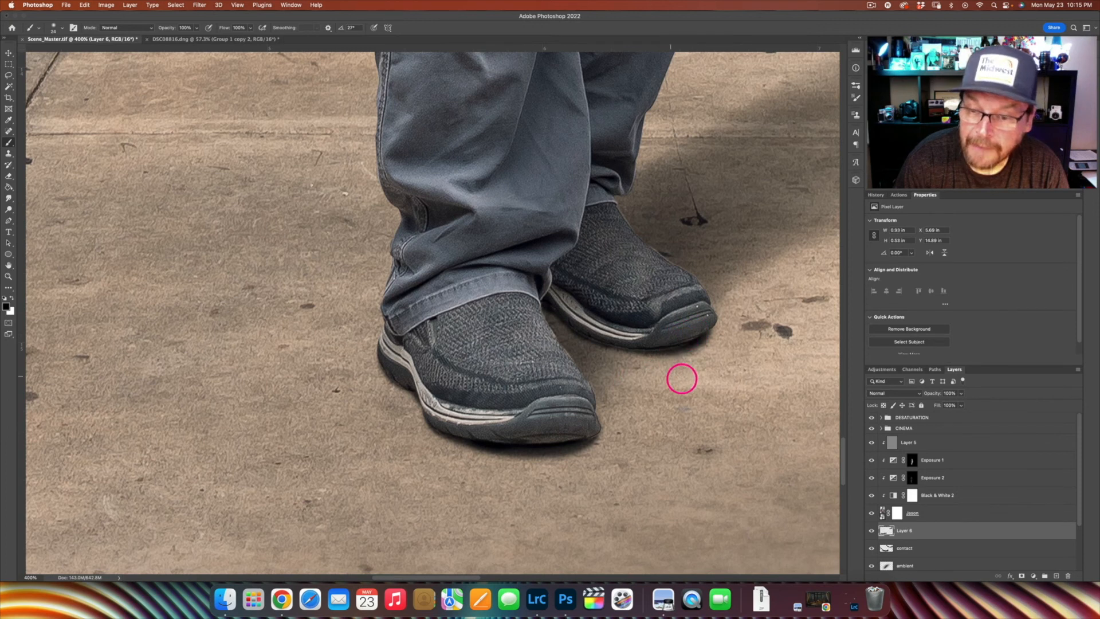
pyautogui.click(961, 394)
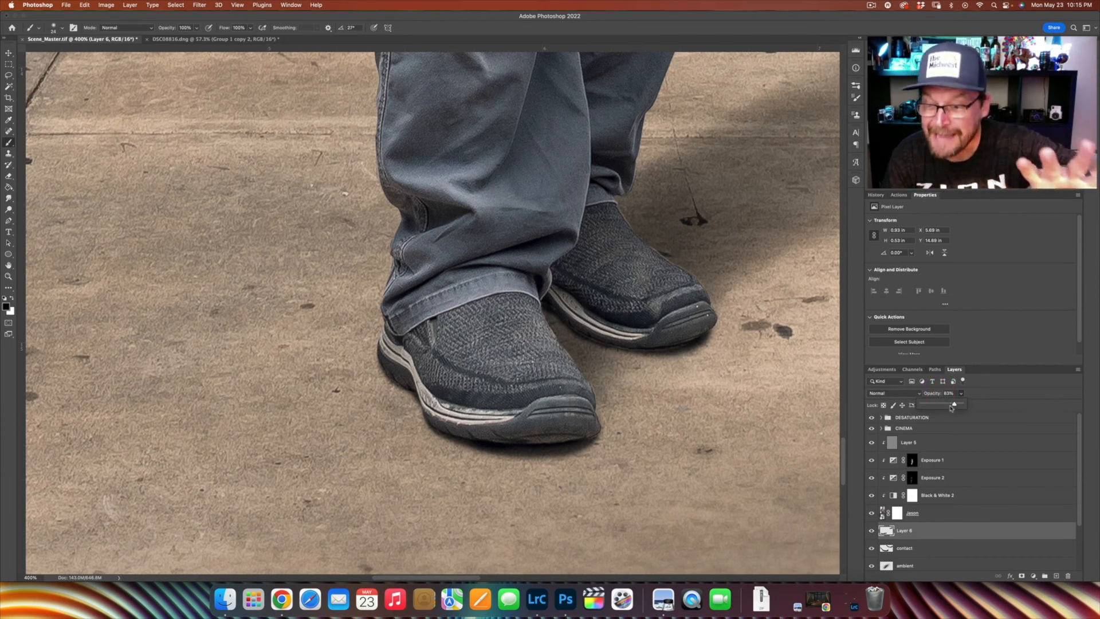
pyautogui.moveTo(944, 408); pyautogui.dragTo(946, 405)
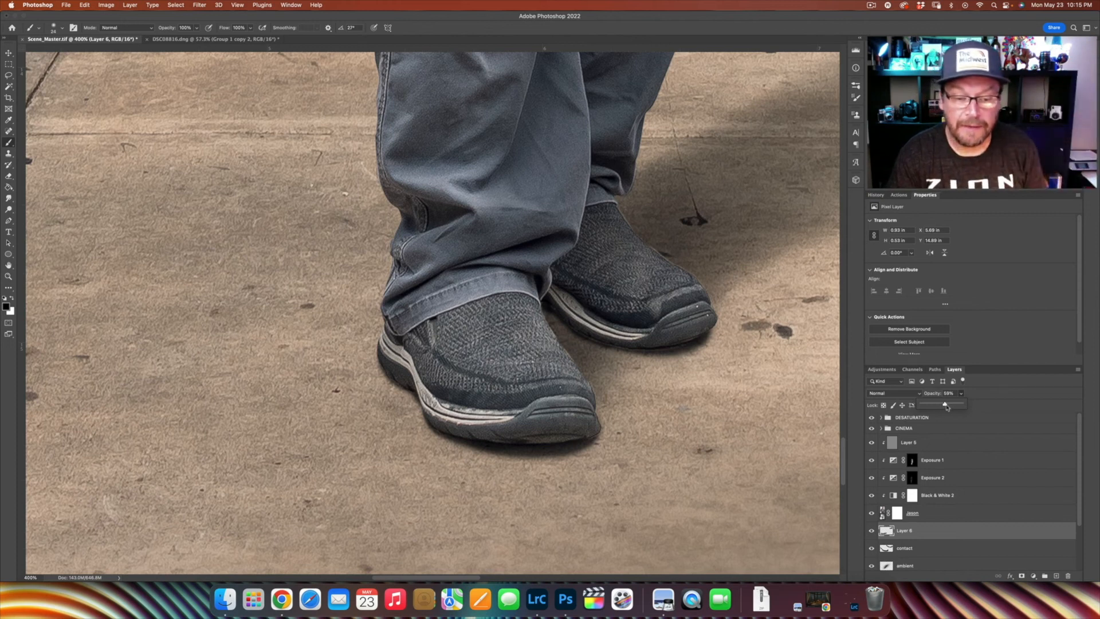